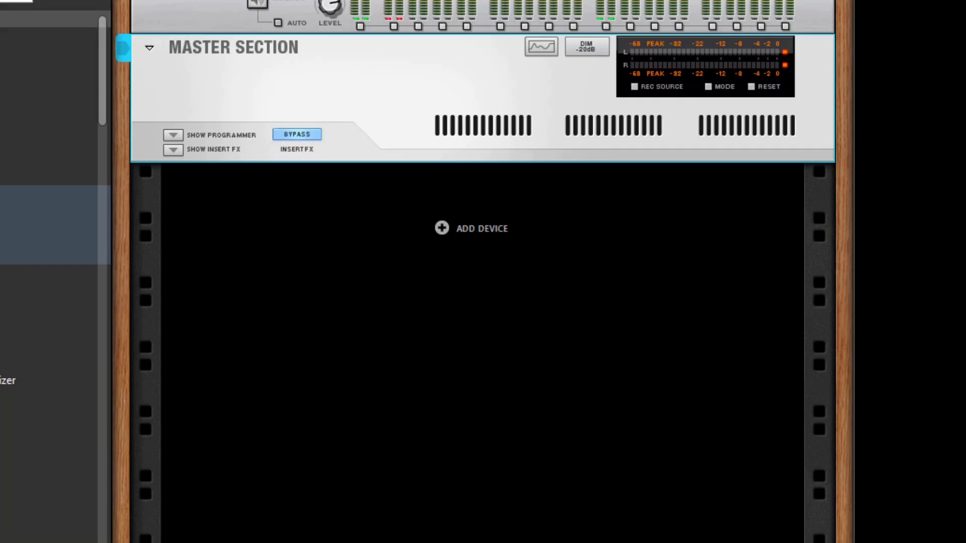
# Add an ID8 instrument with a PolyStep Sequencer above it below the Master Section, and preview the Kalimba Groove pattern
pyautogui.click(631, 496)
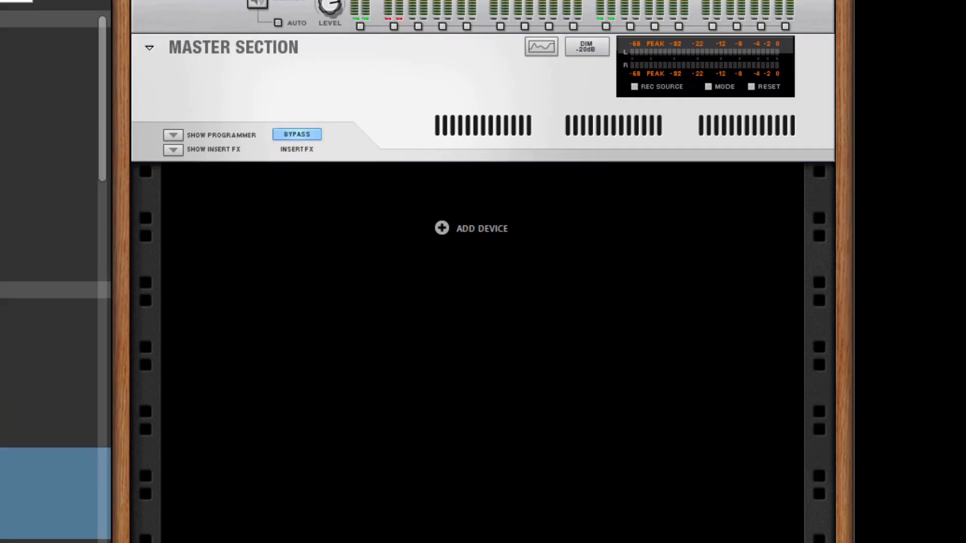
pyautogui.moveTo(3, 493); pyautogui.dragTo(474, 478)
pyautogui.moveTo(632, 463); pyautogui.dragTo(632, 465)
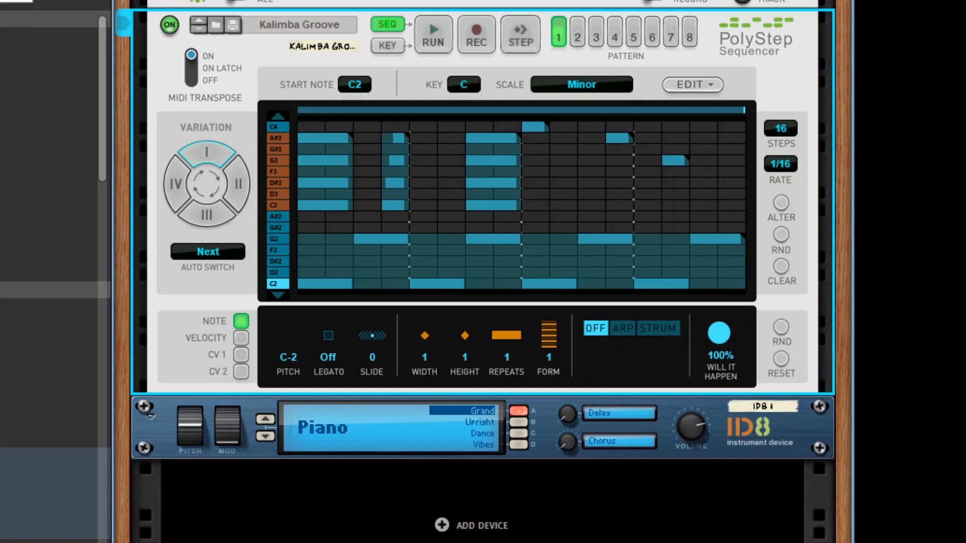
pyautogui.press('space')
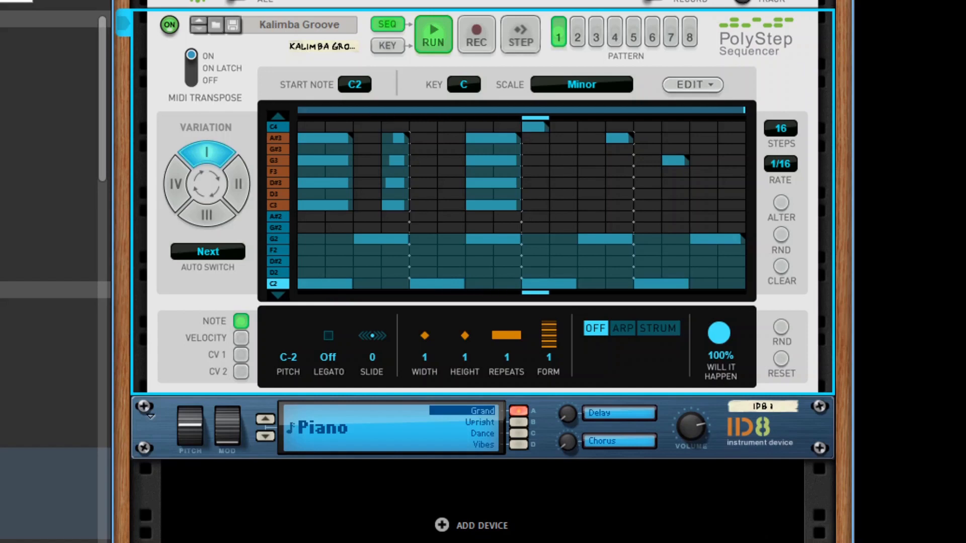
pyautogui.press('space')
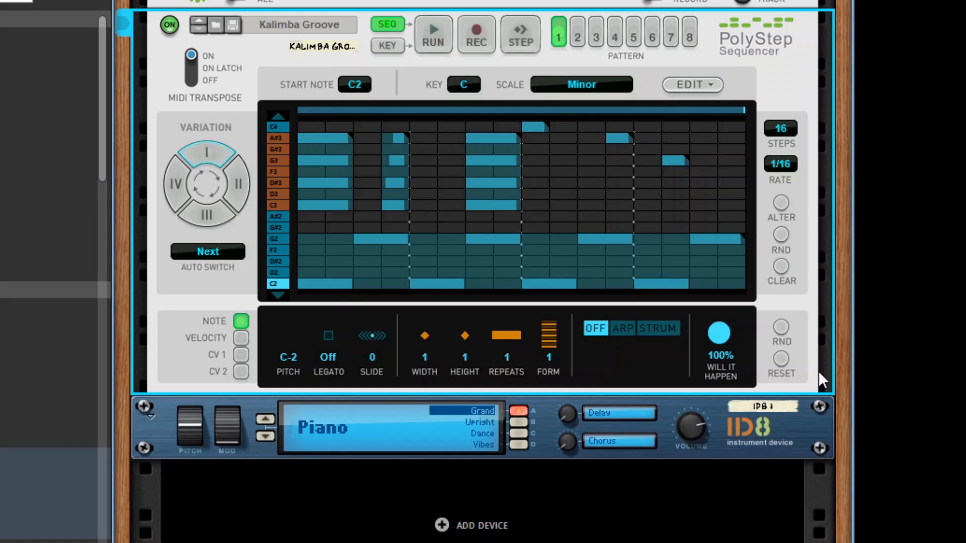
# Find Massive X in the instrument browser and replace the ID8 below the PolyStep Sequencer with it
pyautogui.click(1, 101)
pyautogui.click(1, 327)
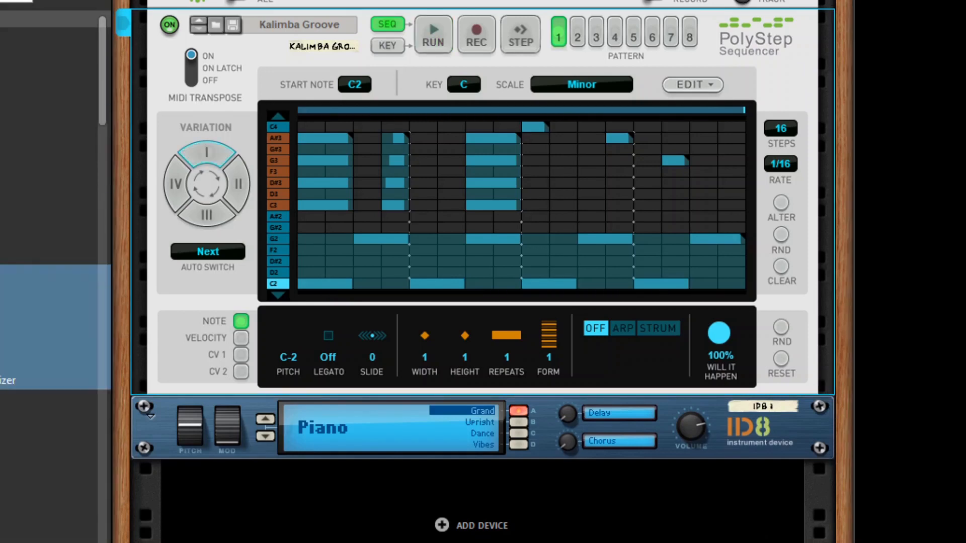
pyautogui.scroll(-15, 50, 337)
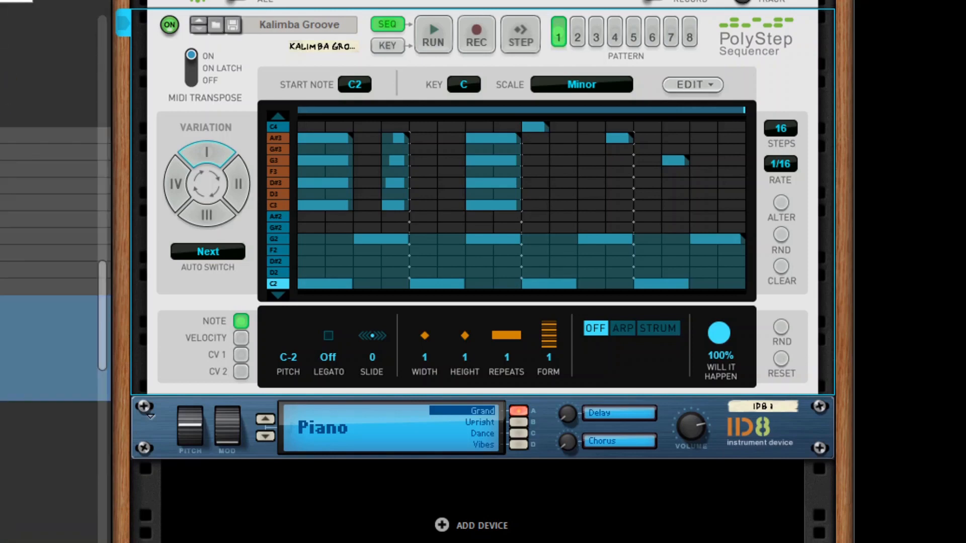
pyautogui.scroll(-10, 55, 327)
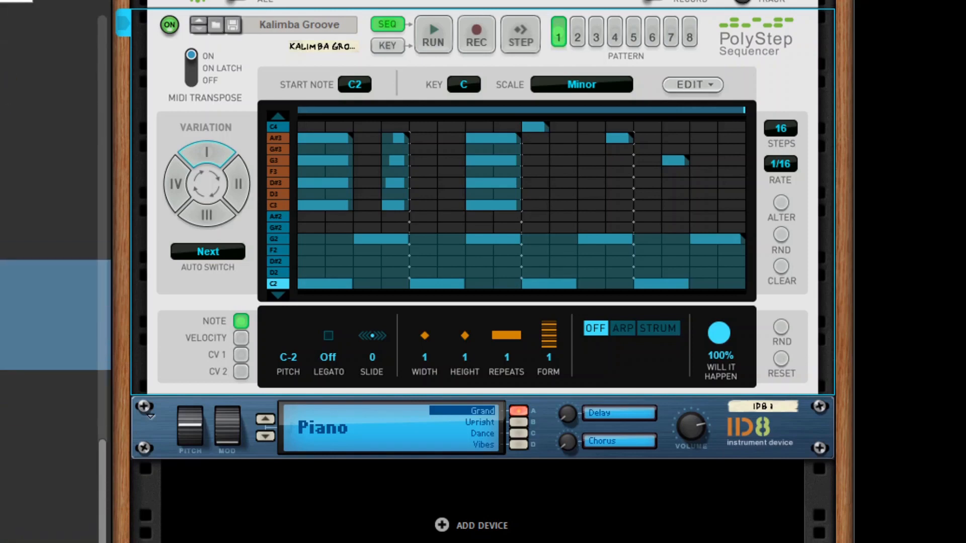
pyautogui.scroll(-2, 56, 327)
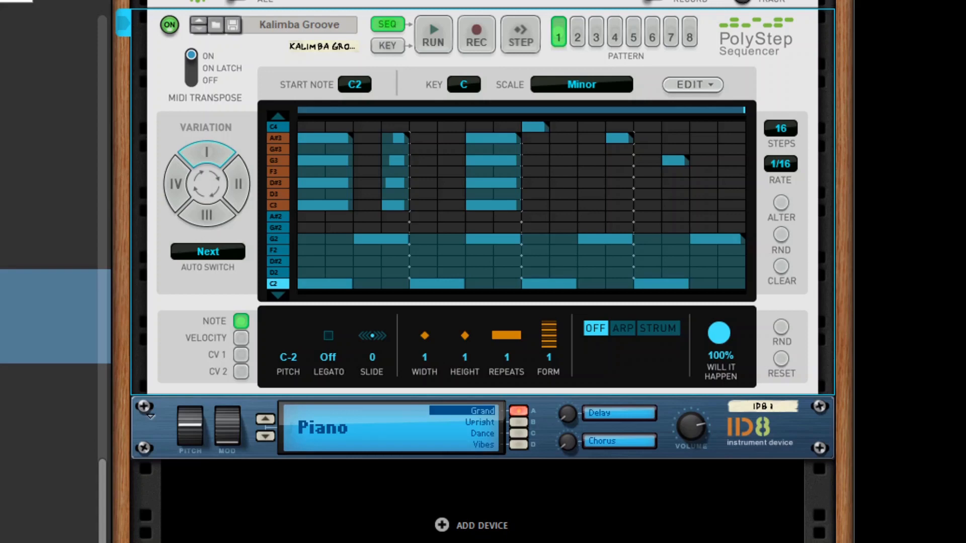
pyautogui.moveTo(56, 327); pyautogui.dragTo(587, 432)
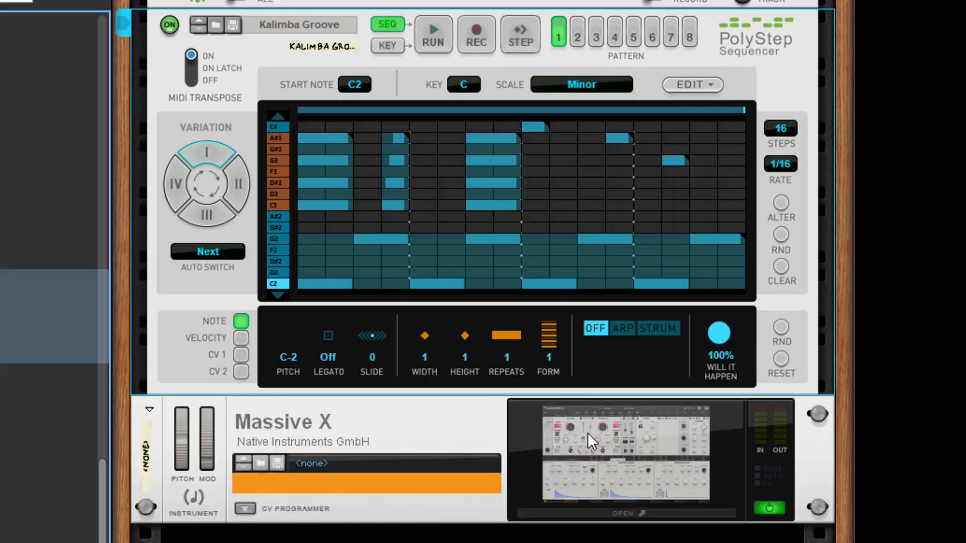
# Open the Massive X plugin window and audition the Kalimba Groove pattern through the instrument
pyautogui.click(602, 511)
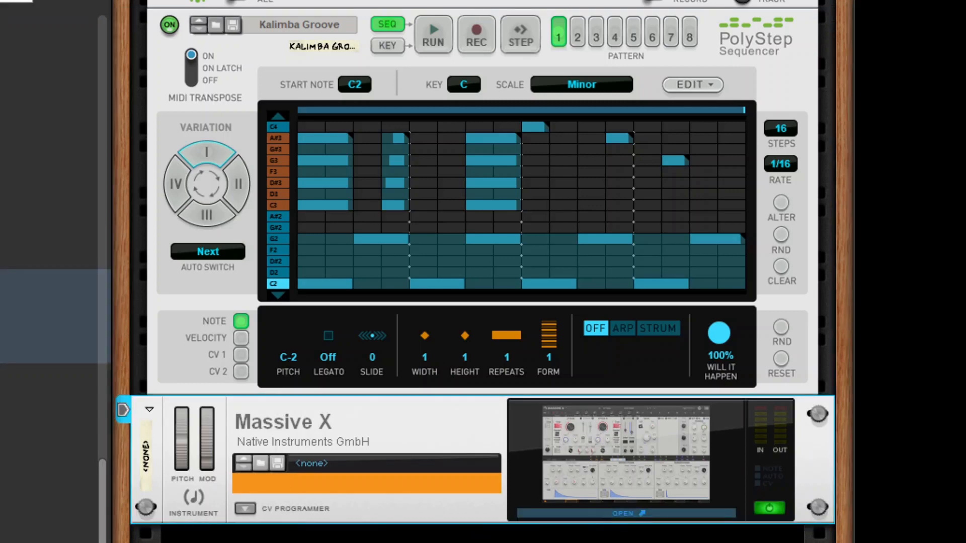
pyautogui.press('space')
pyautogui.press('space')
pyautogui.press('space')
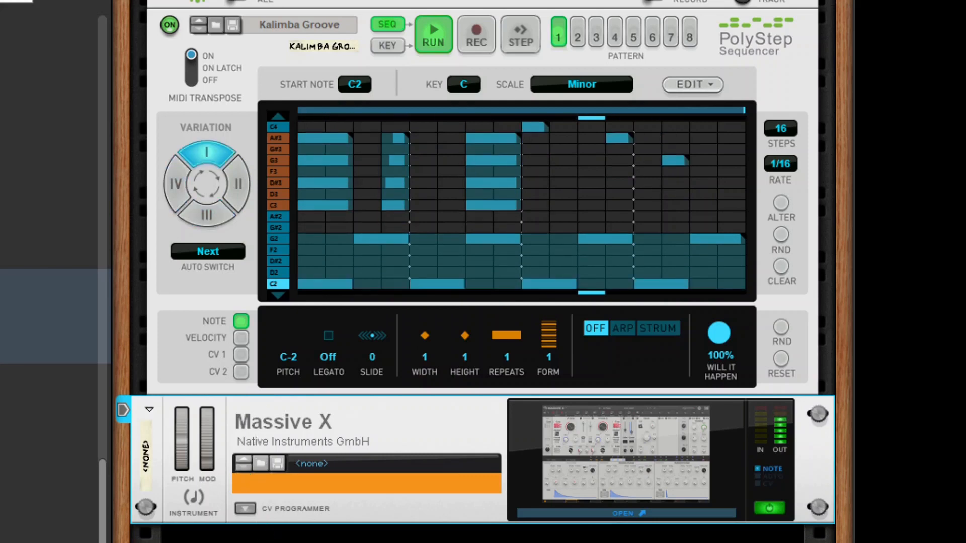
pyautogui.press('space')
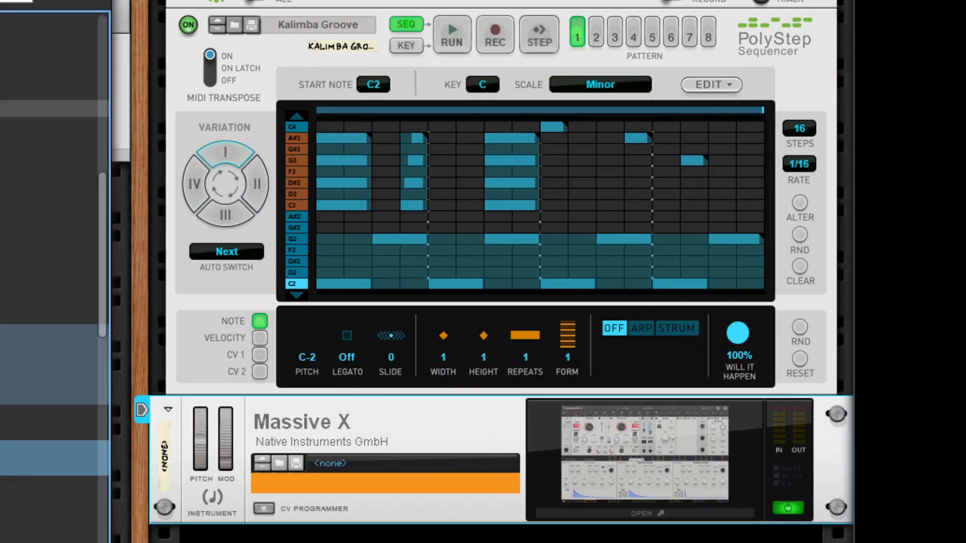
# Insert MeloDramatik between the PolyStep Sequencer and Massive X, and set the sequencer's Auto Switch to I-I-I-II
pyautogui.moveTo(50, 364); pyautogui.dragTo(553, 410)
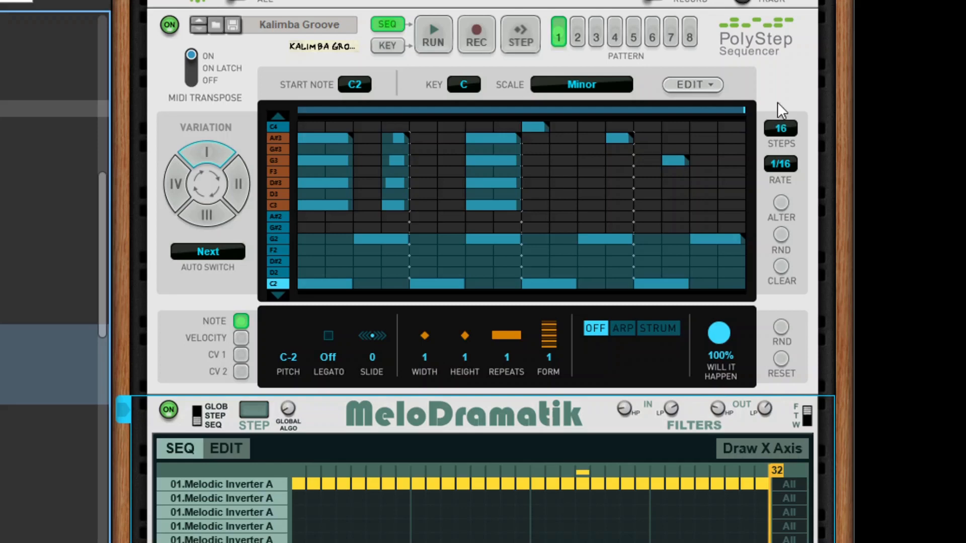
pyautogui.click(253, 264)
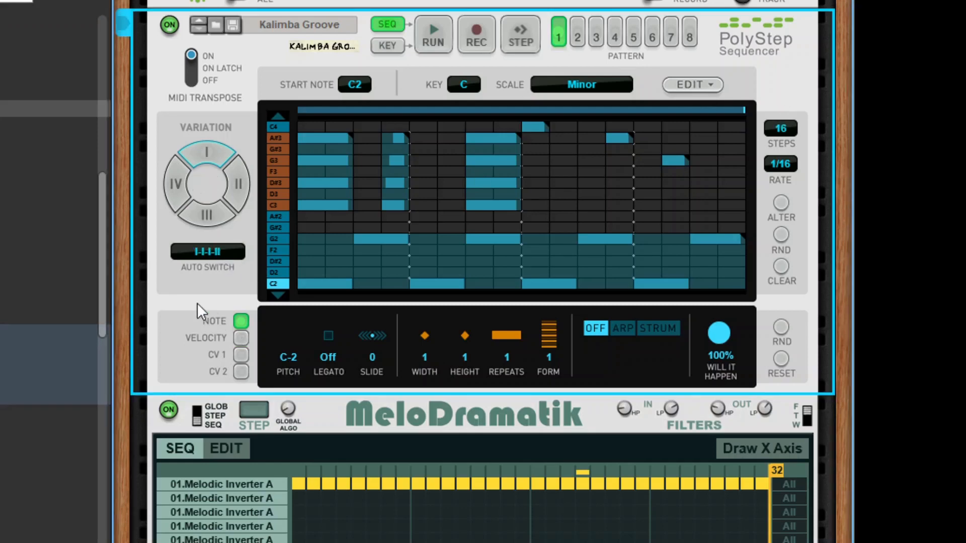
pyautogui.scroll(-5, 715, 276)
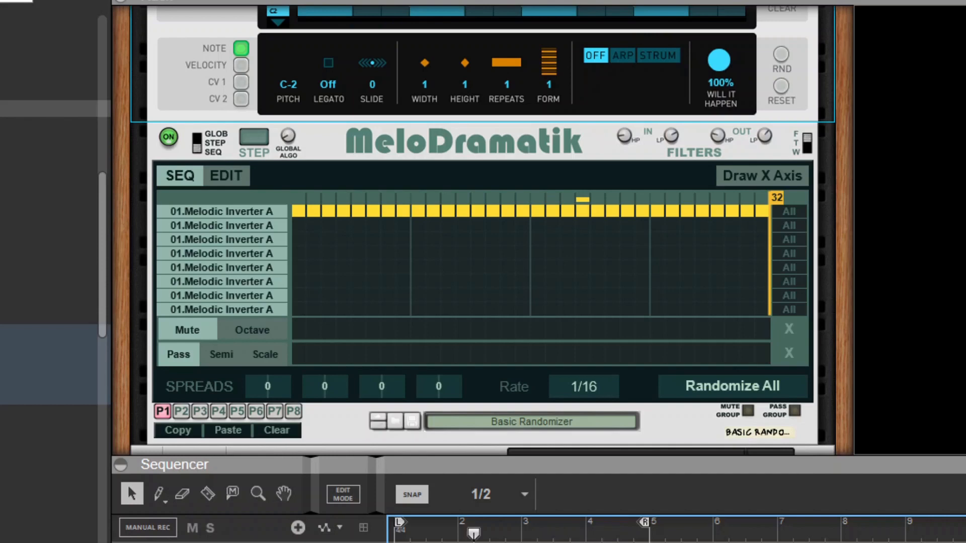
pyautogui.press('KP_0')
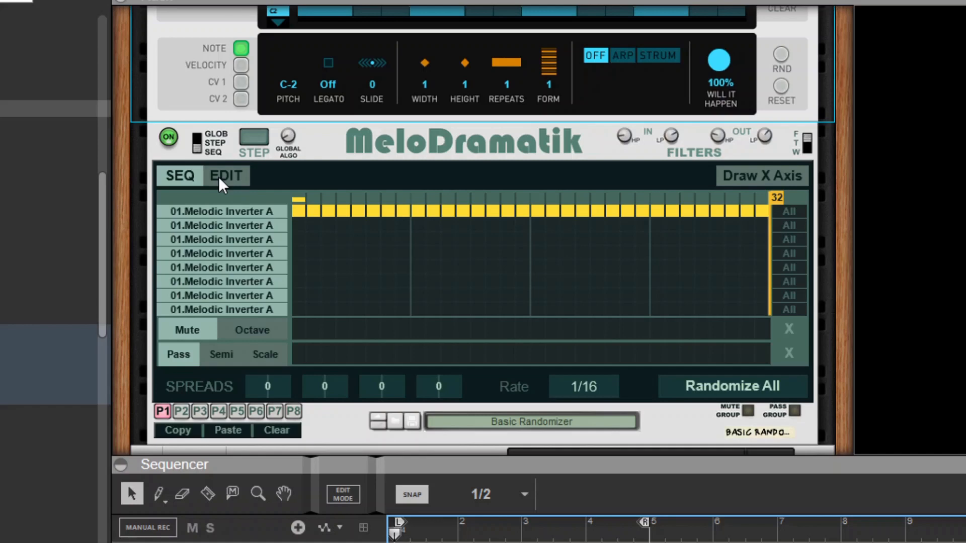
# Set MeloDramatik's sequence length to 16 steps and enable Pass on all 16 steps using Draw X Axis
pyautogui.click(174, 354)
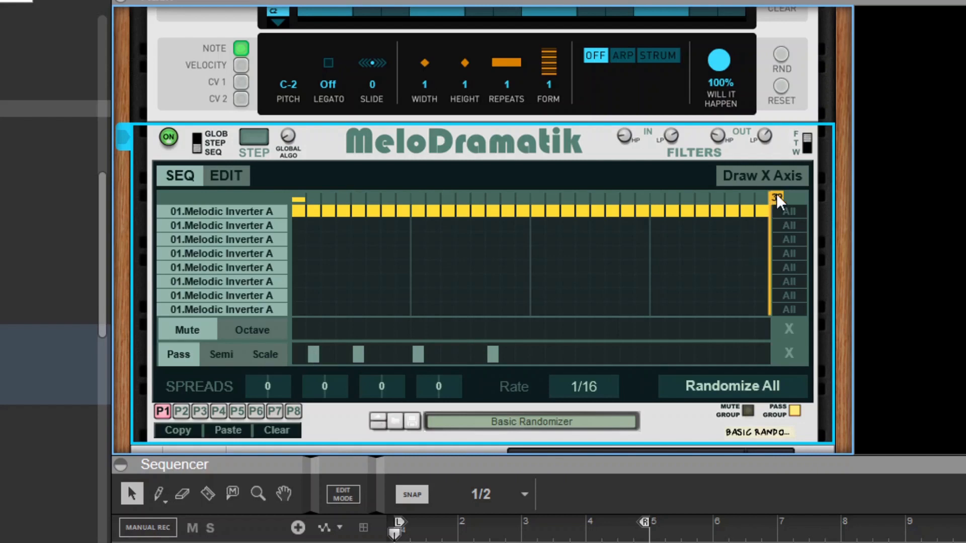
pyautogui.moveTo(778, 195); pyautogui.dragTo(531, 201)
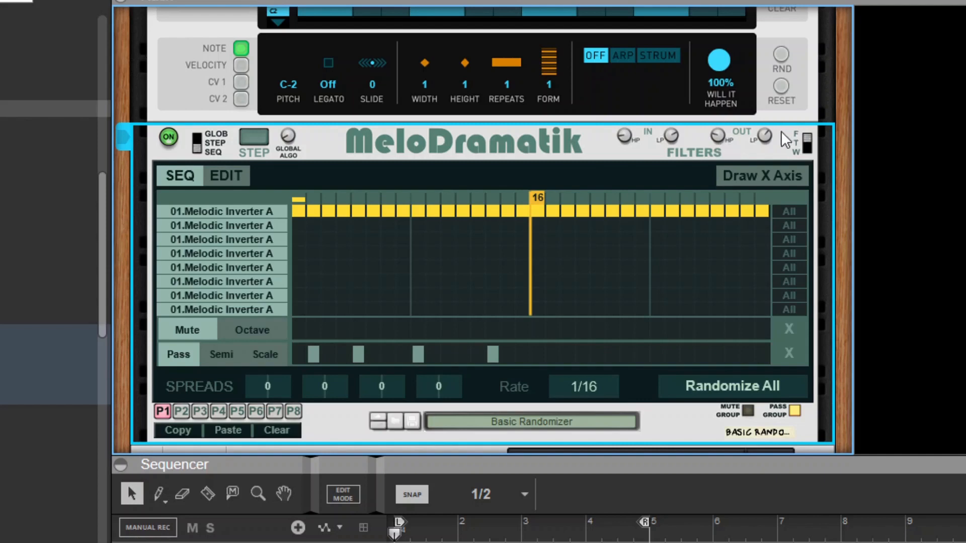
pyautogui.click(241, 177)
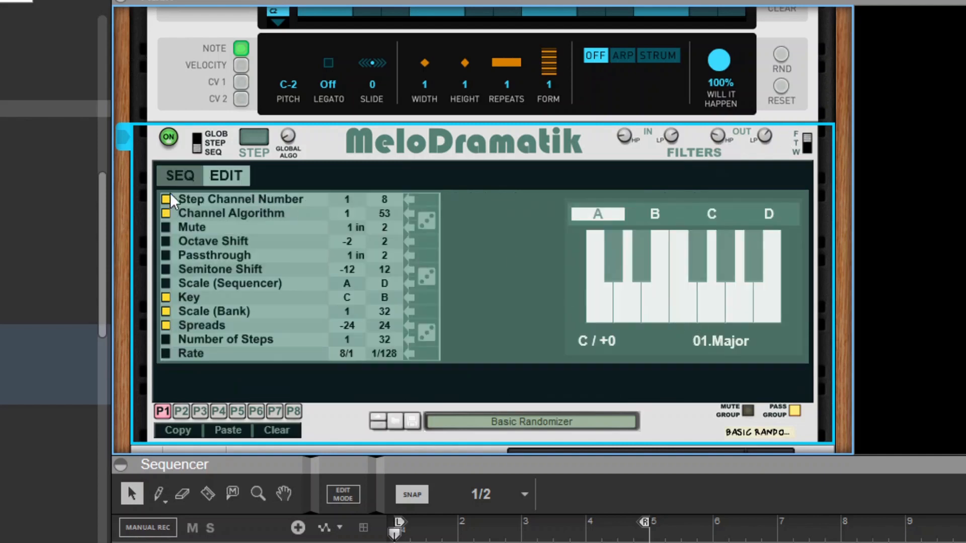
pyautogui.click(177, 176)
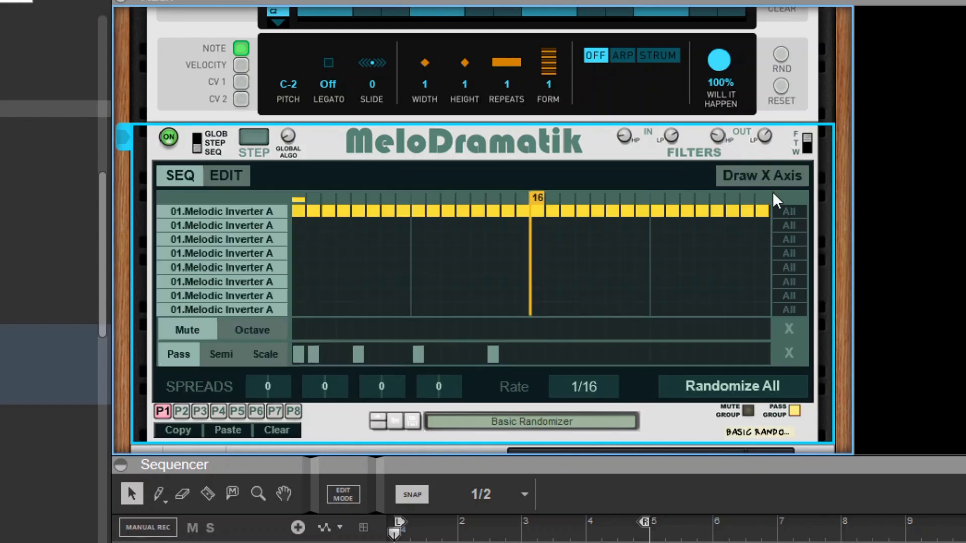
pyautogui.click(765, 173)
pyautogui.moveTo(338, 341); pyautogui.dragTo(439, 351)
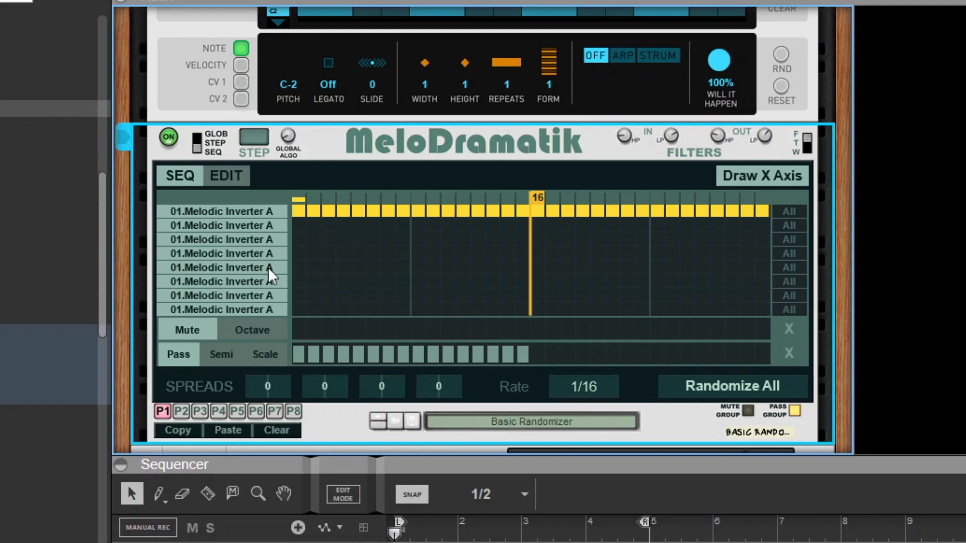
# Set MeloDramatik's scale A to 02.Minor in C to match the PolyStep Sequencer, and play the pattern briefly
pyautogui.click(229, 175)
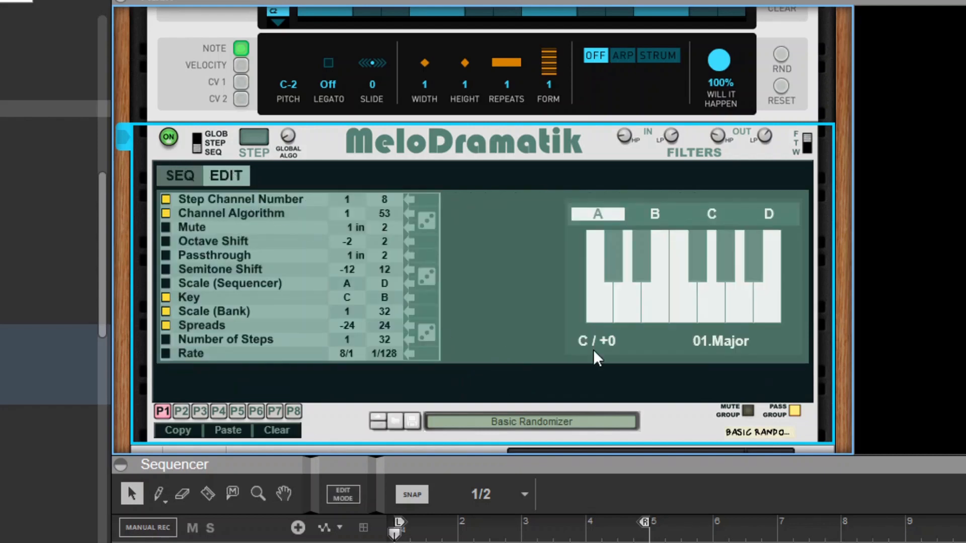
pyautogui.scroll(5, 505, 360)
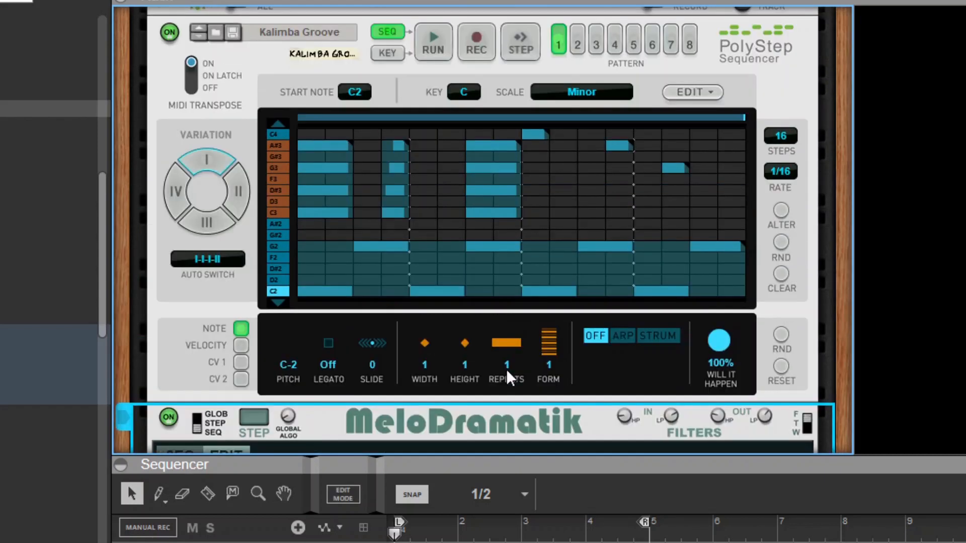
pyautogui.scroll(-7, 536, 287)
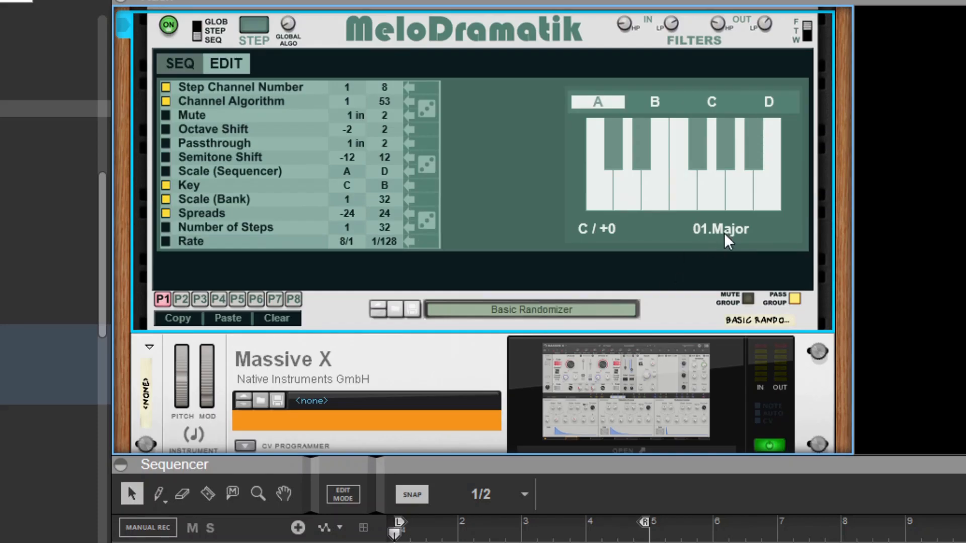
pyautogui.click(773, 210)
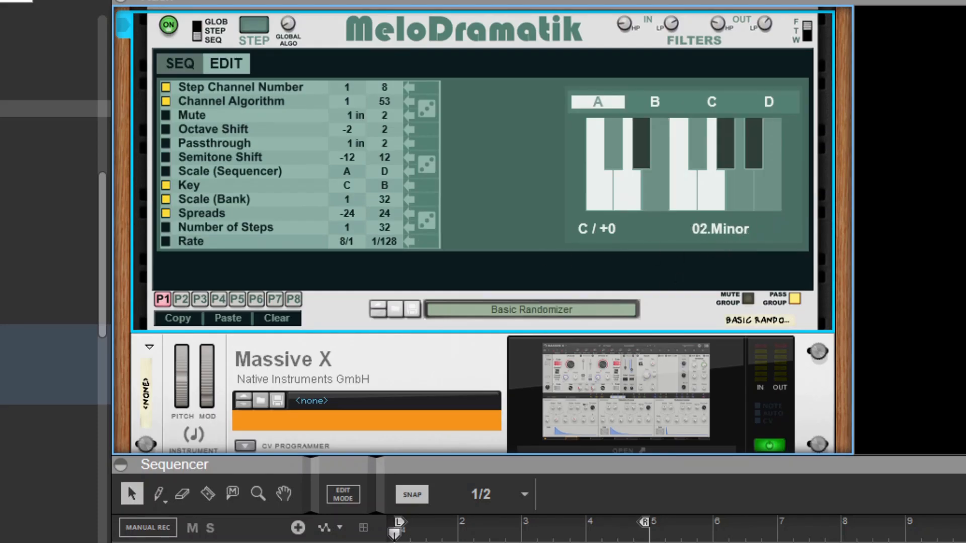
pyautogui.press('space')
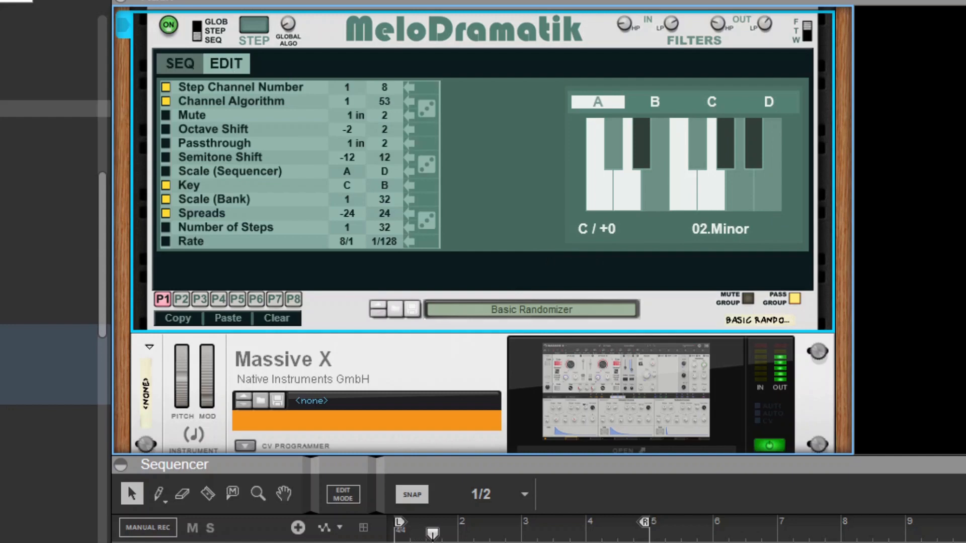
pyautogui.press('space')
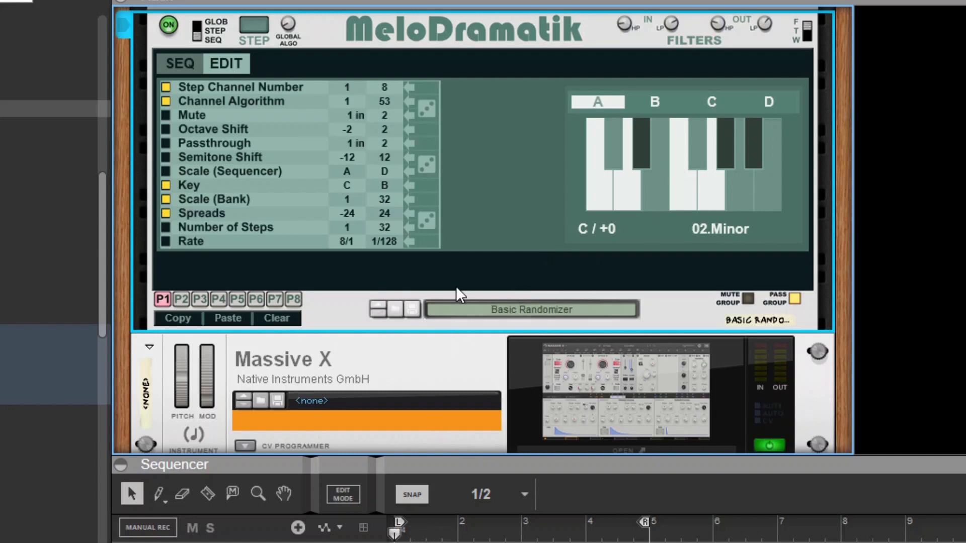
# Turn off Pass for steps 9 to 16 in the MeloDramatik sequence and play the pattern
pyautogui.click(176, 63)
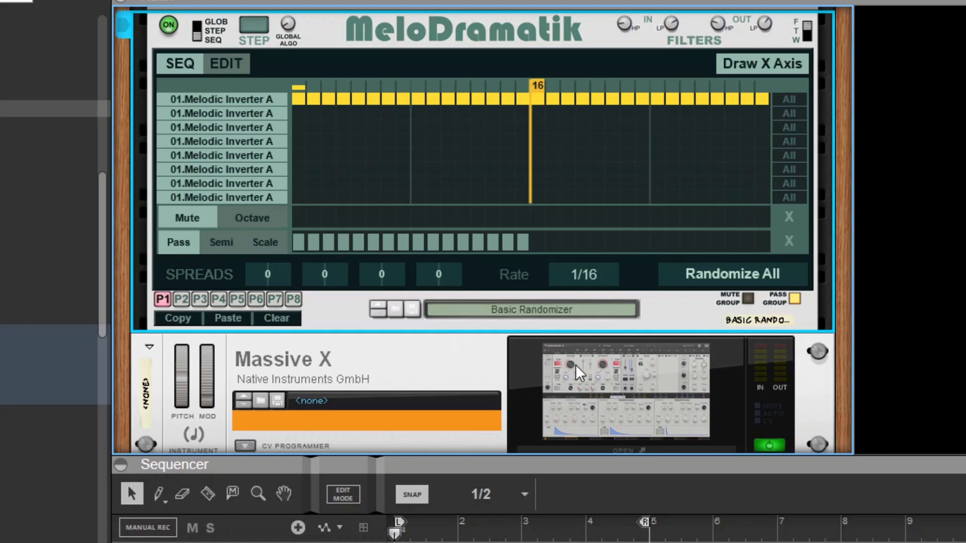
pyautogui.click(414, 240)
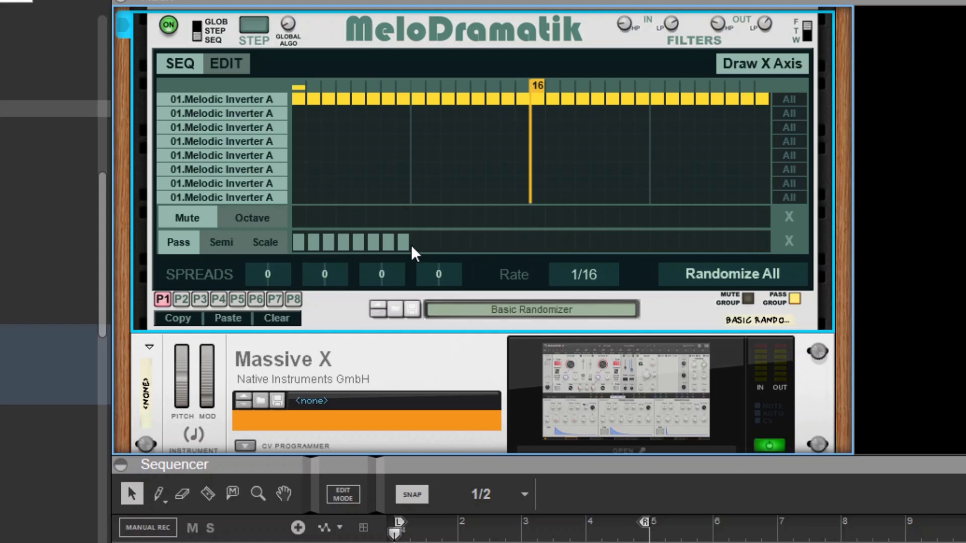
pyautogui.press('space')
# Enable Pass for steps 9 to 13, turn it off for step 8, and audition the pattern
pyautogui.moveTo(418, 242); pyautogui.dragTo(478, 236)
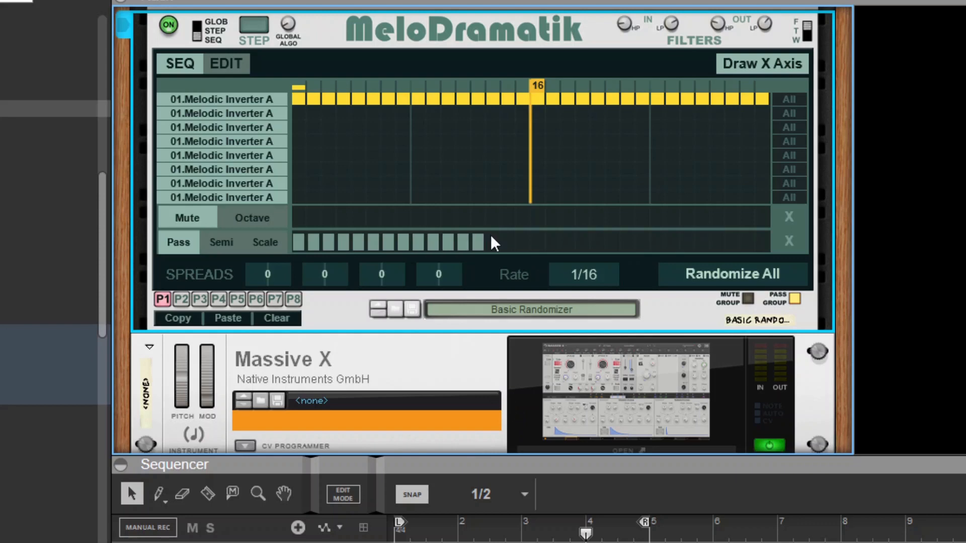
pyautogui.click(403, 242)
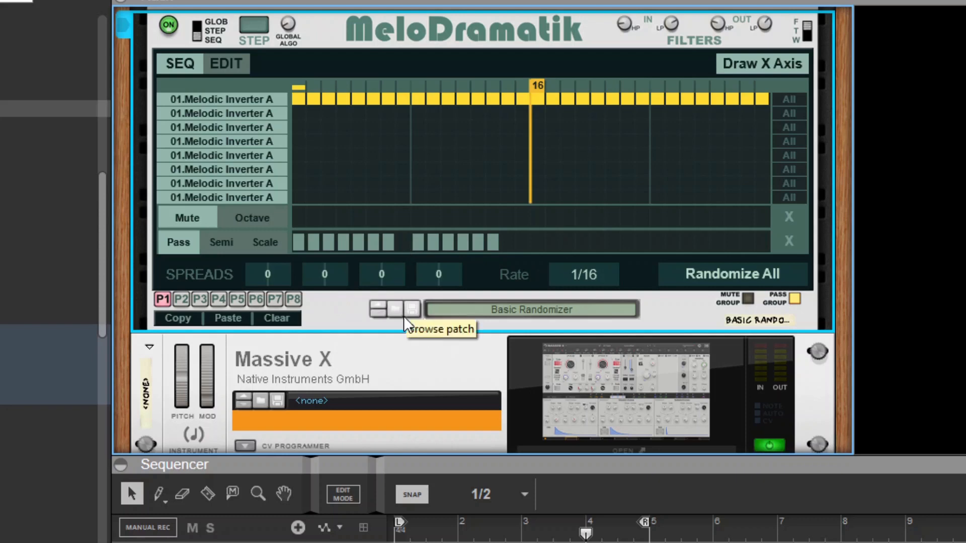
pyautogui.press('space')
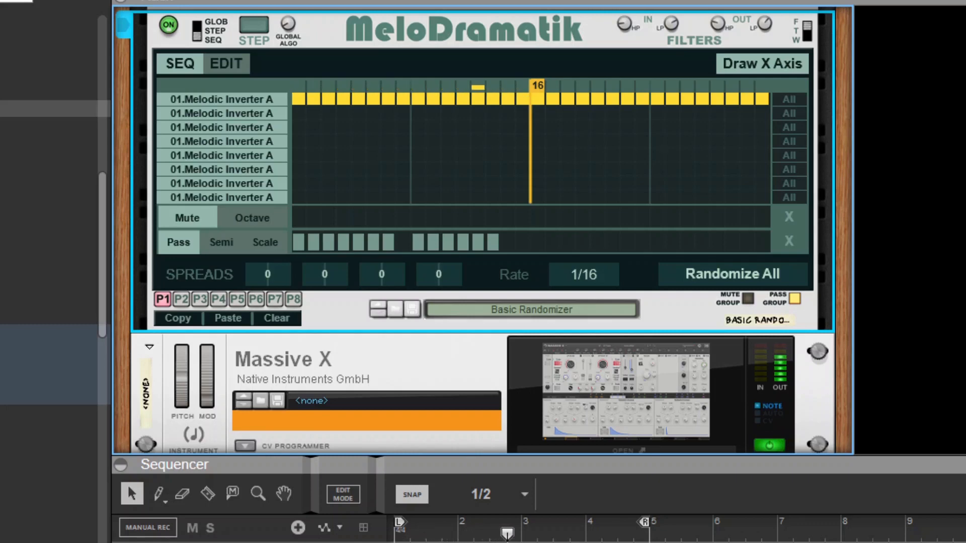
pyautogui.click(493, 242)
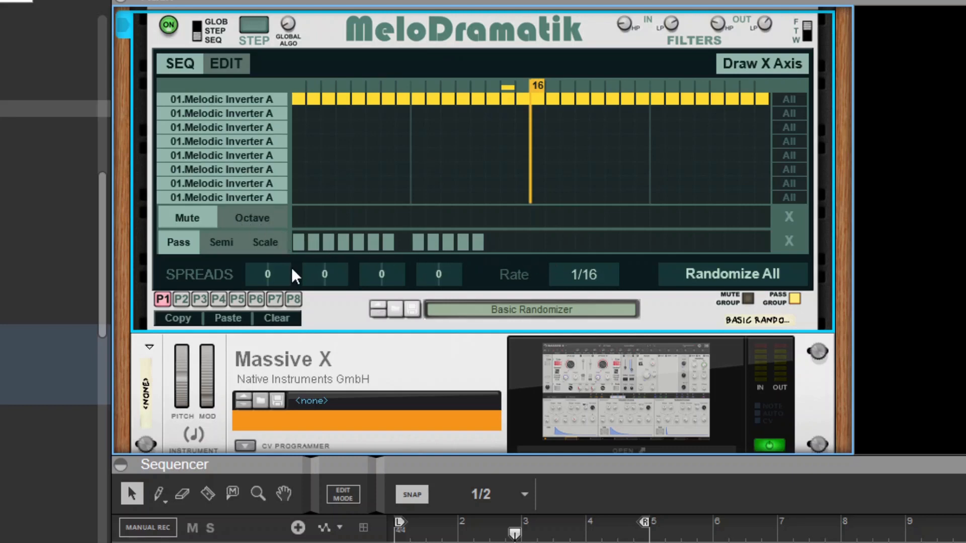
# Exclude Key and Scale (Bank) from MeloDramatik's randomization, and narrow the Spreads range by raising its minimum and lowering its maximum
pyautogui.click(231, 64)
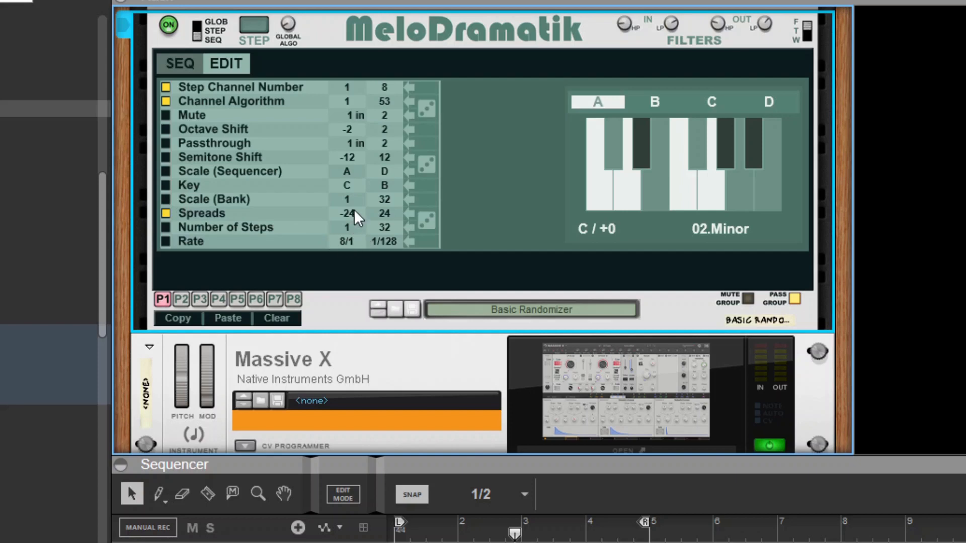
pyautogui.moveTo(354, 209); pyautogui.dragTo(362, 164)
pyautogui.moveTo(388, 213); pyautogui.dragTo(387, 311)
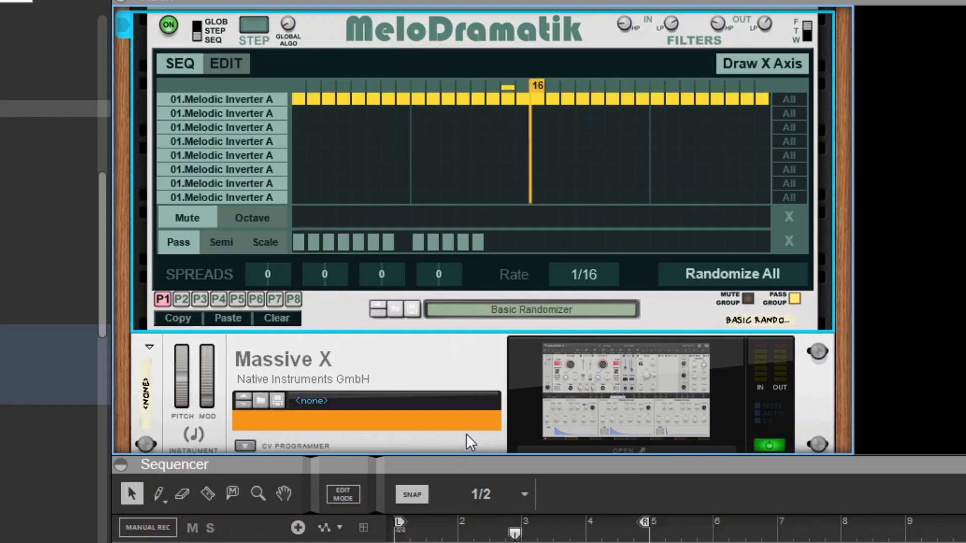
# Randomize pattern P1 in MeloDramatik three times while it plays, keeping the third variation
pyautogui.click(723, 270)
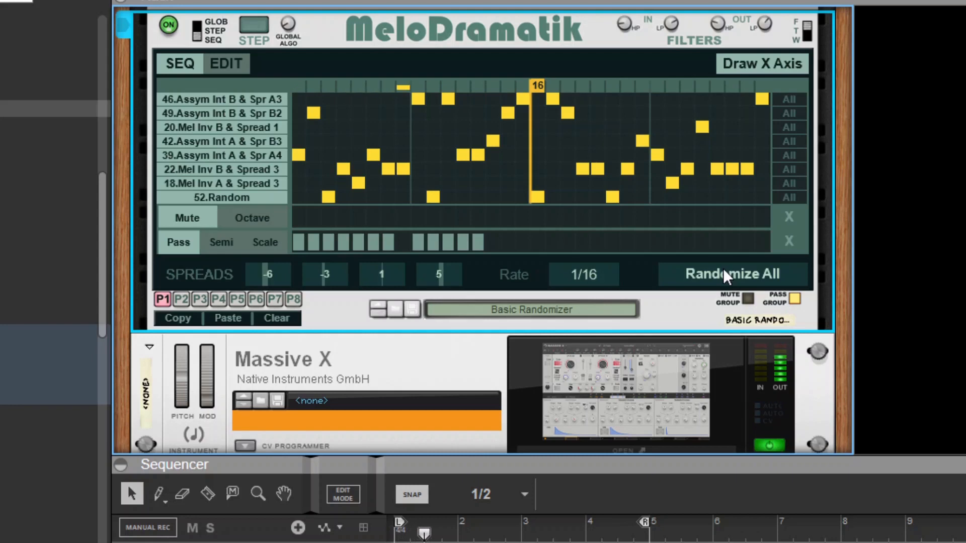
pyautogui.click(723, 270)
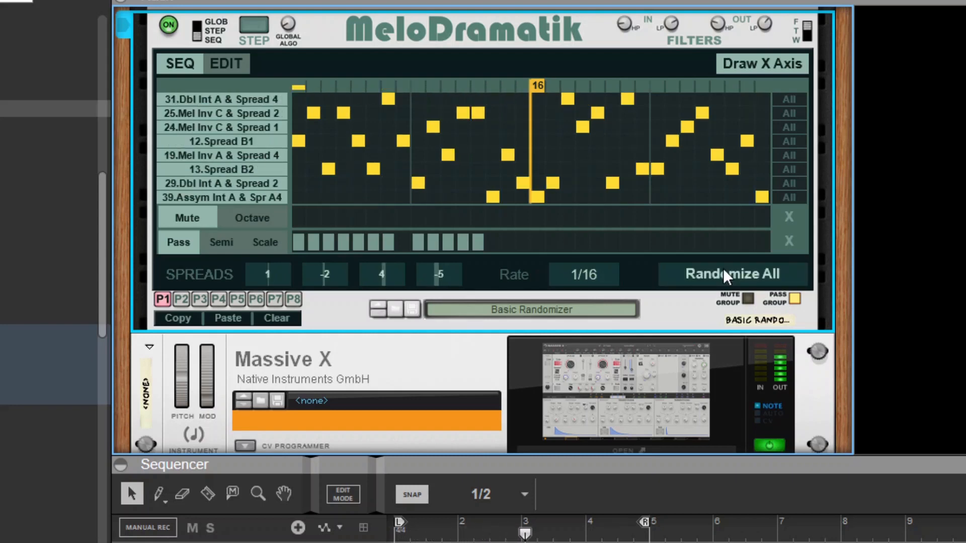
pyautogui.click(723, 270)
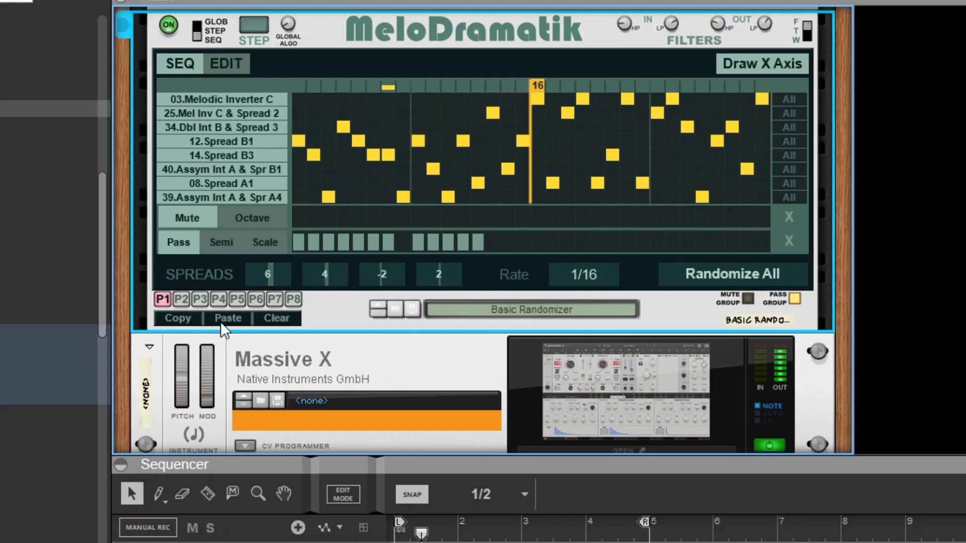
# Paste the P1 pattern into P2 and P3 and randomize each of them
pyautogui.click(181, 300)
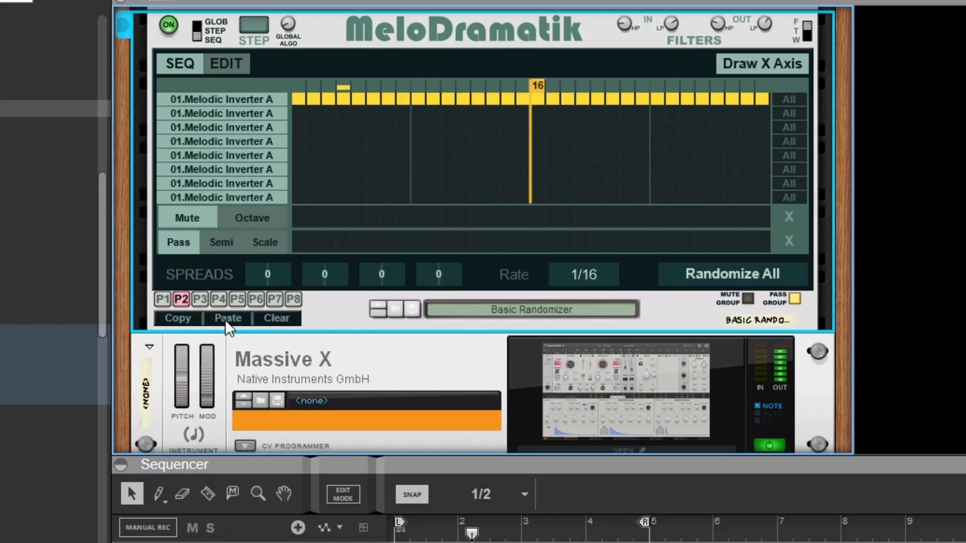
pyautogui.click(225, 319)
pyautogui.click(744, 274)
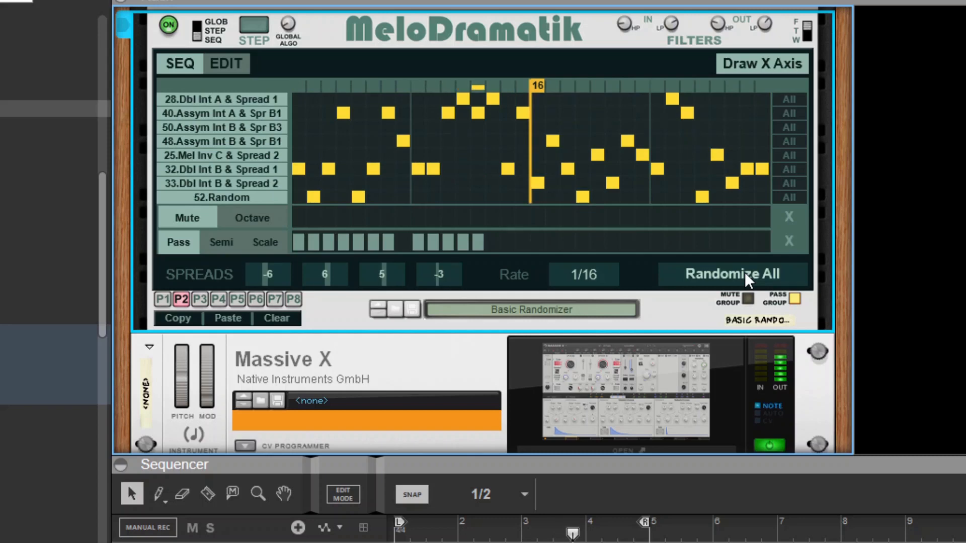
pyautogui.click(201, 299)
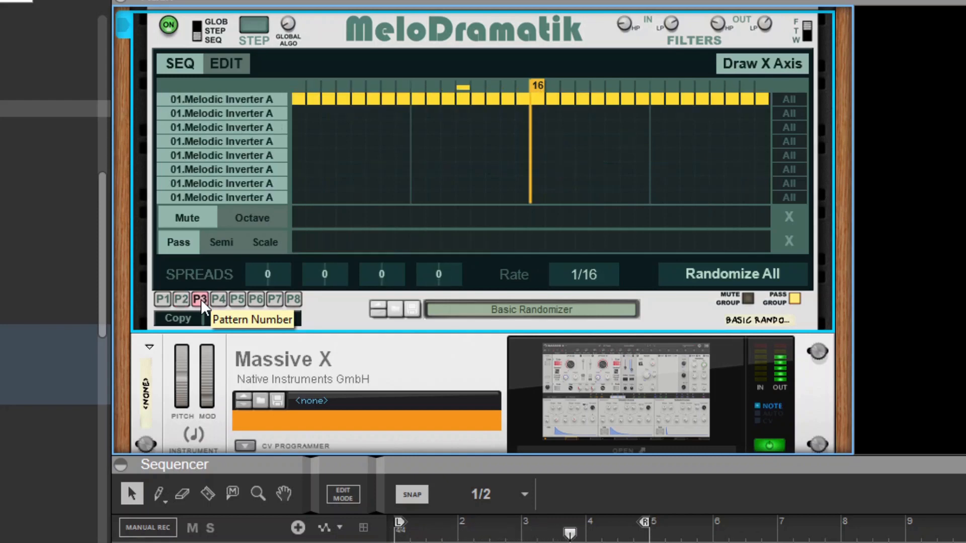
pyautogui.click(212, 318)
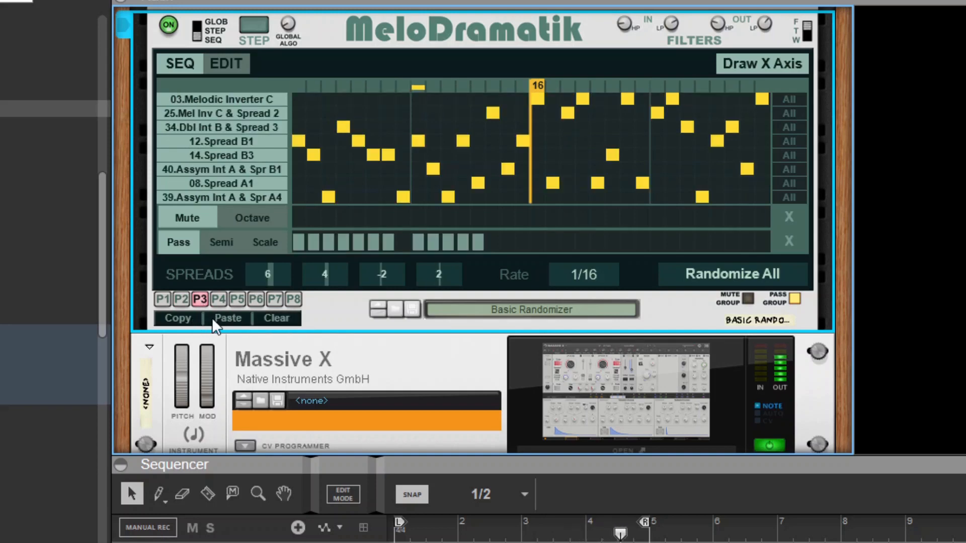
pyautogui.click(766, 274)
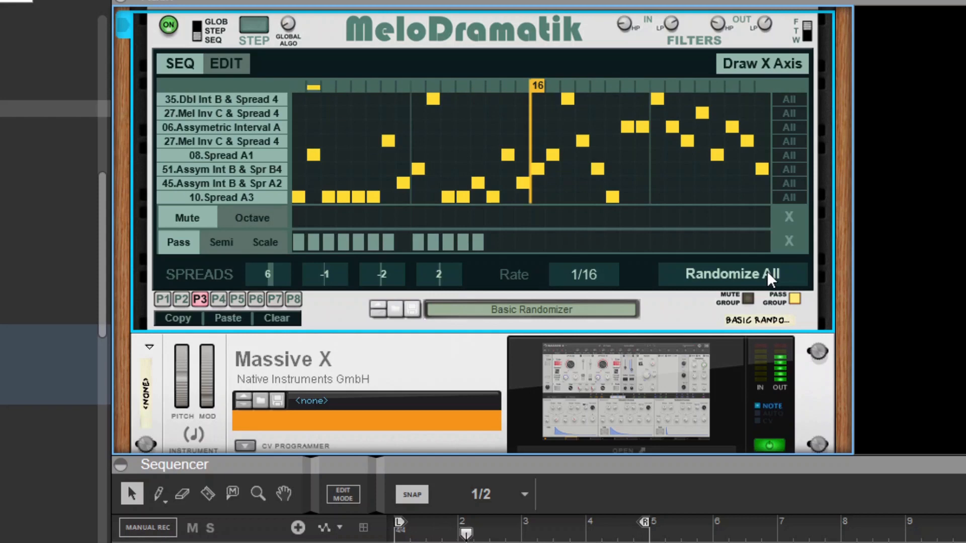
# Compare patterns P1, P2 and P3 by switching between them during playback
pyautogui.click(177, 299)
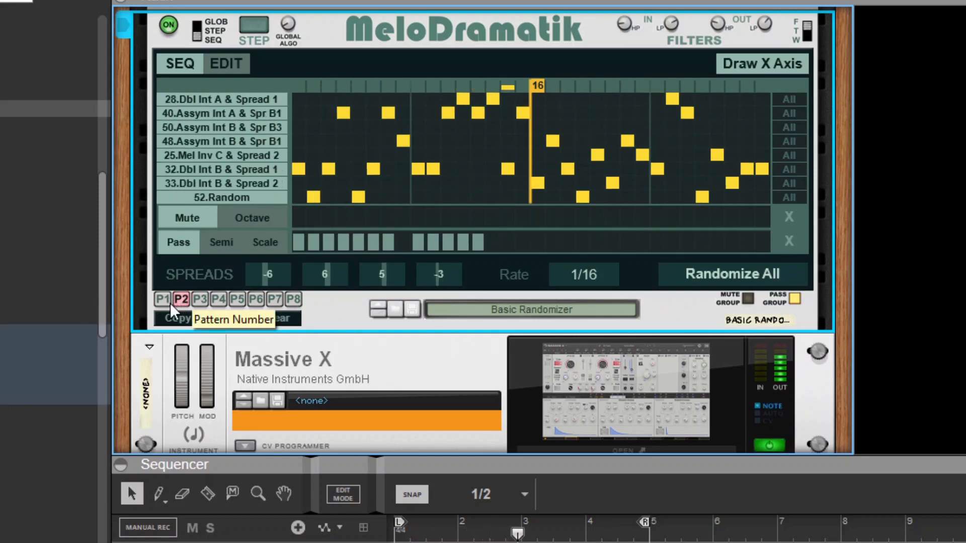
pyautogui.click(161, 299)
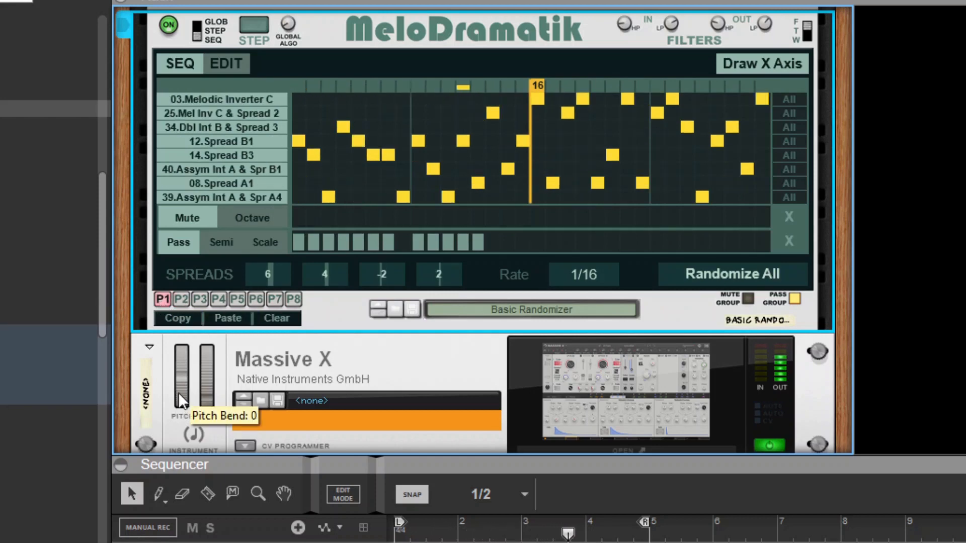
pyautogui.click(199, 300)
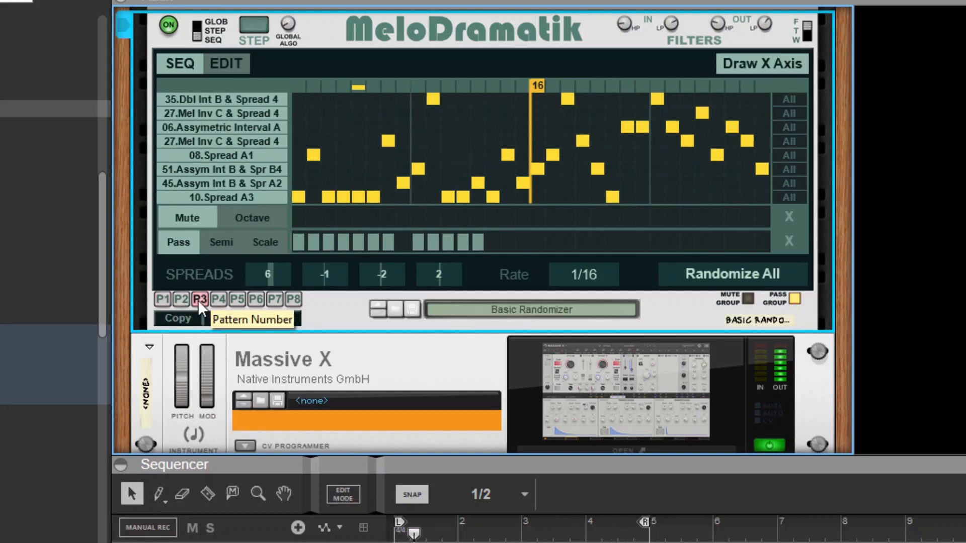
pyautogui.click(179, 300)
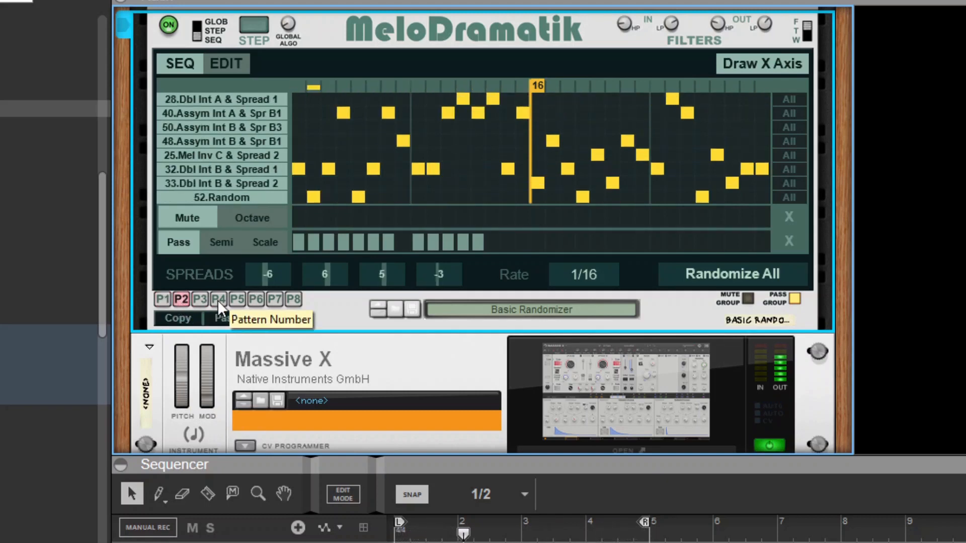
# Paste the P1 pattern into P4 and randomize it
pyautogui.click(218, 300)
pyautogui.click(224, 319)
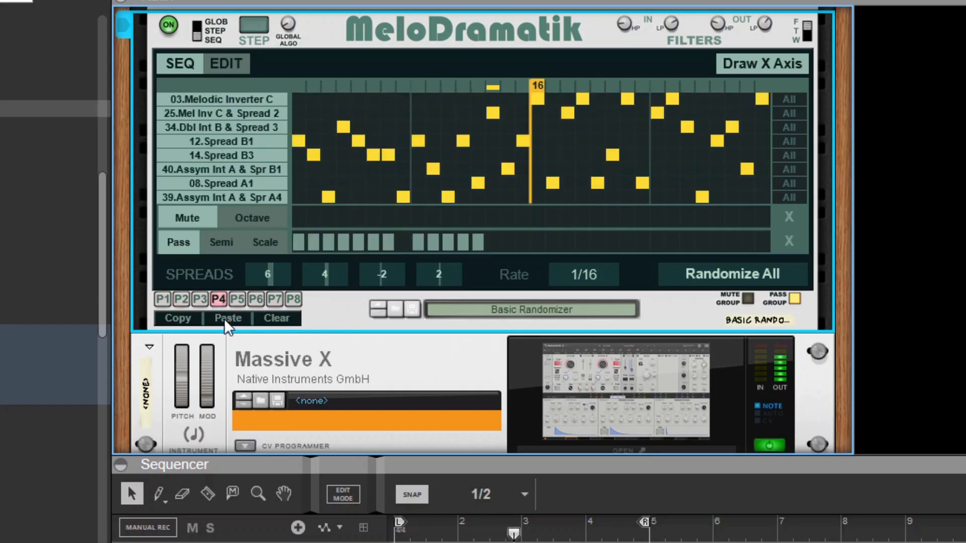
pyautogui.click(745, 275)
pyautogui.click(746, 274)
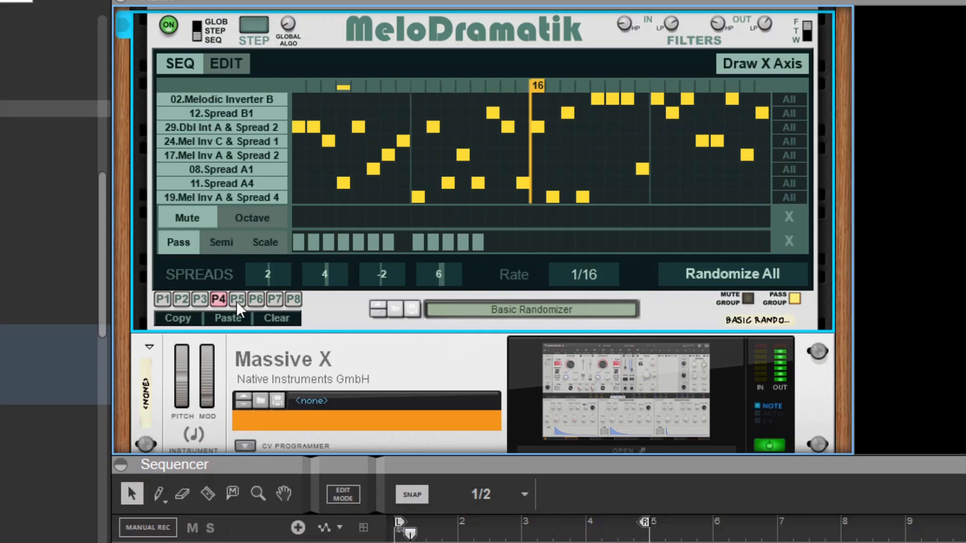
# Paste the P1 pattern into P5 and randomize it, compare it with P4, and randomize P5 again
pyautogui.click(236, 301)
pyautogui.click(748, 277)
pyautogui.click(749, 280)
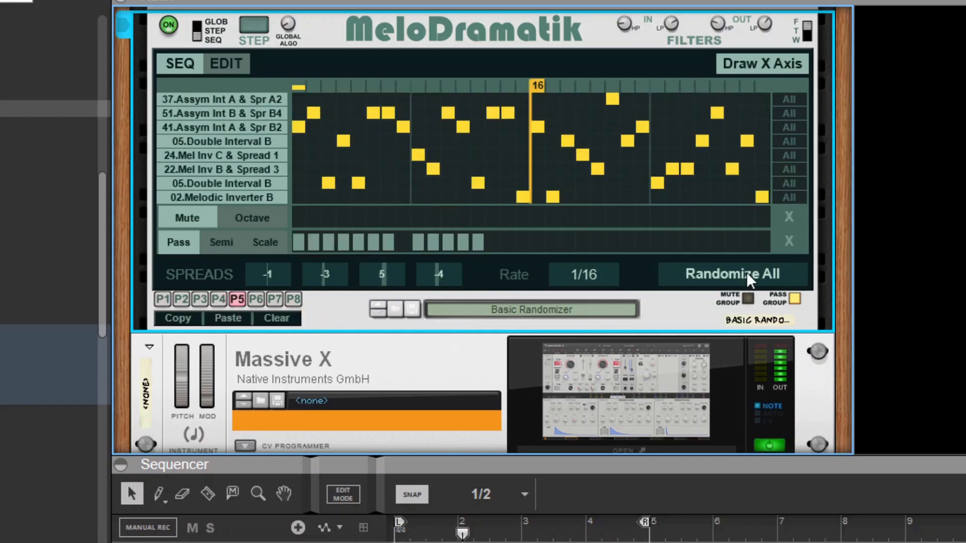
pyautogui.click(219, 301)
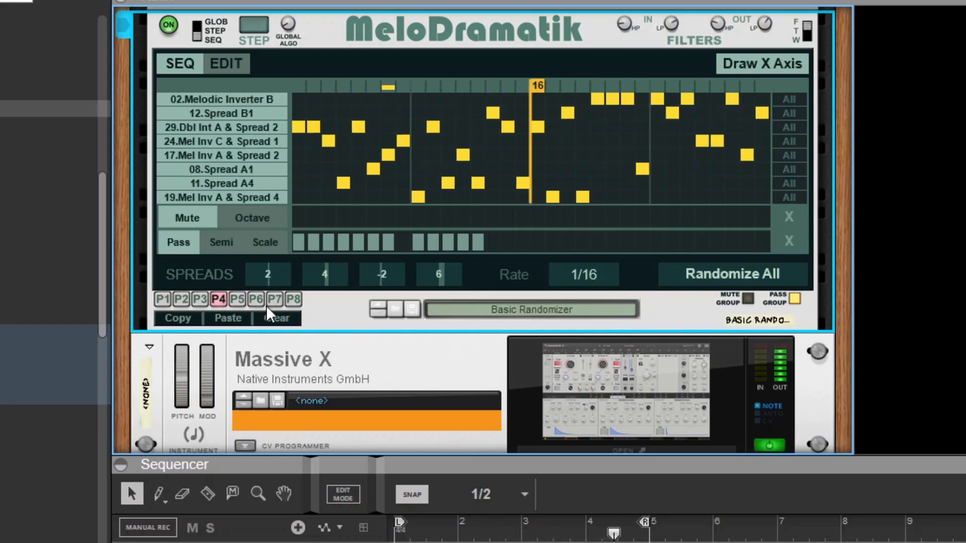
pyautogui.click(237, 299)
pyautogui.click(722, 272)
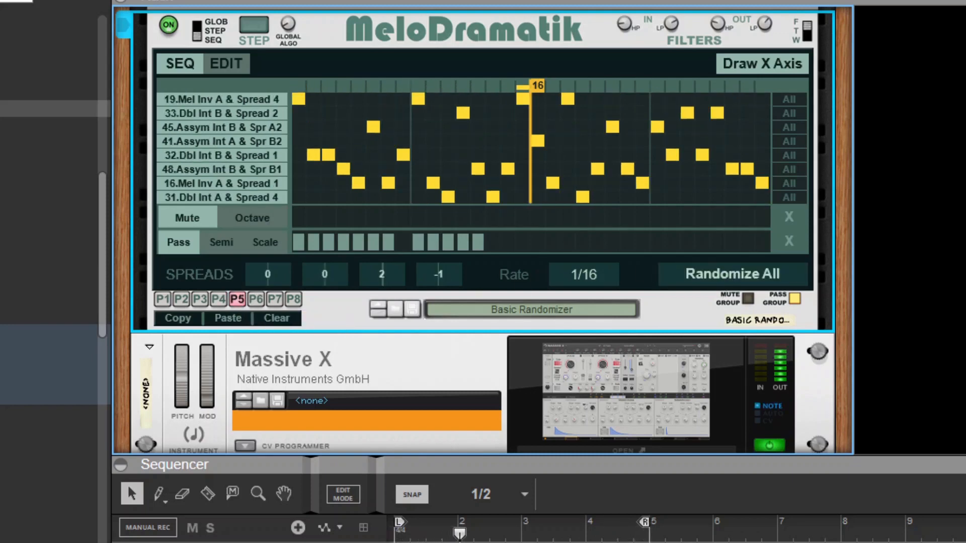
# Stop playback and review the stored variations by stepping through patterns P1 to P5
pyautogui.press('space')
pyautogui.hotkey('shift', 'Return')
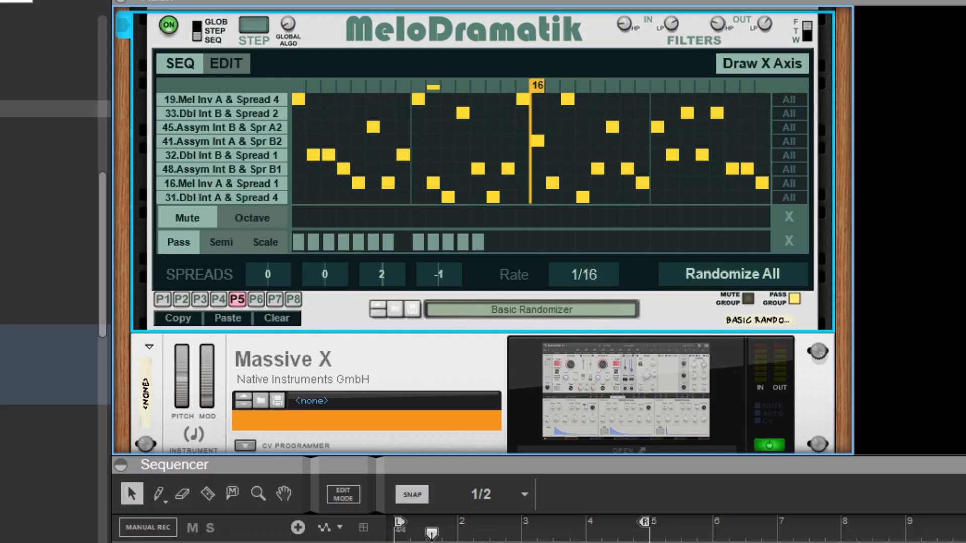
pyautogui.click(163, 298)
pyautogui.click(200, 299)
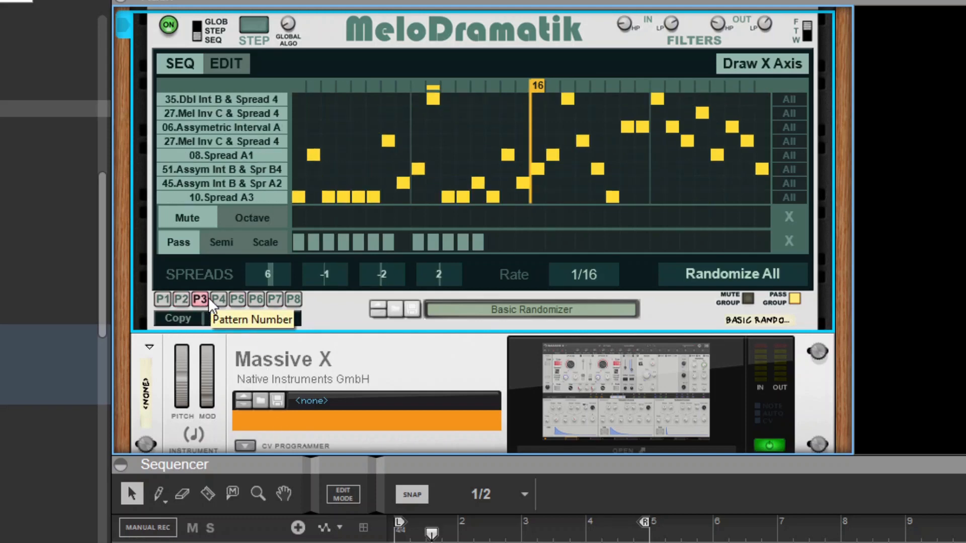
pyautogui.click(217, 298)
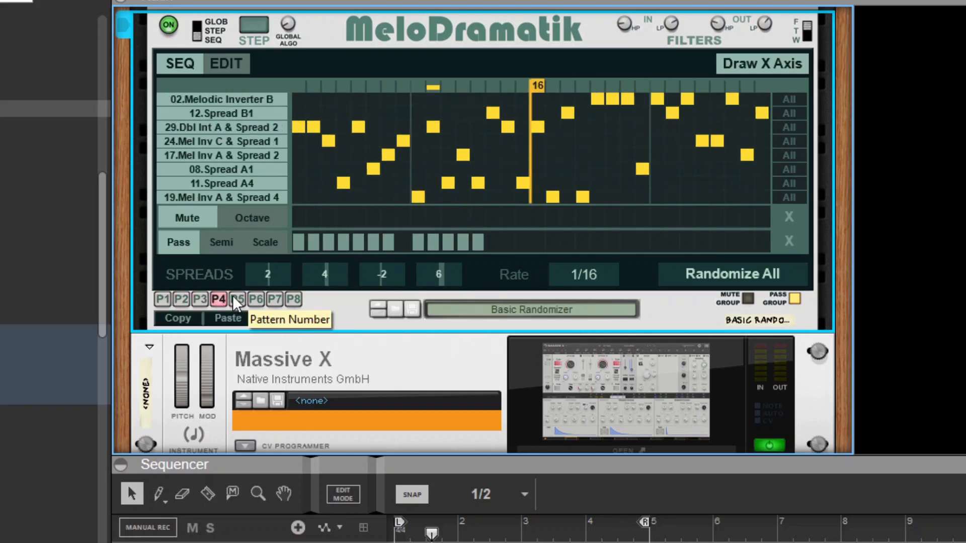
pyautogui.click(236, 300)
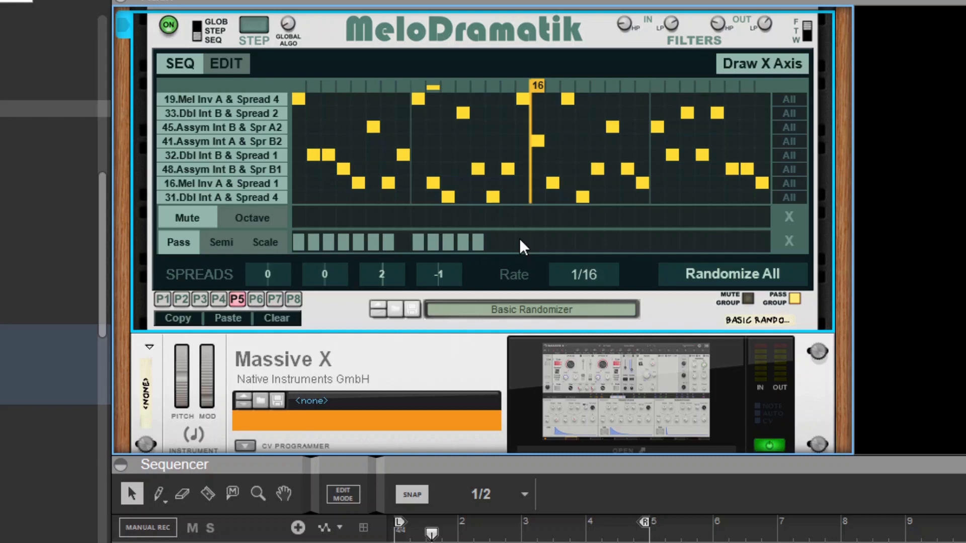
pyautogui.click(200, 299)
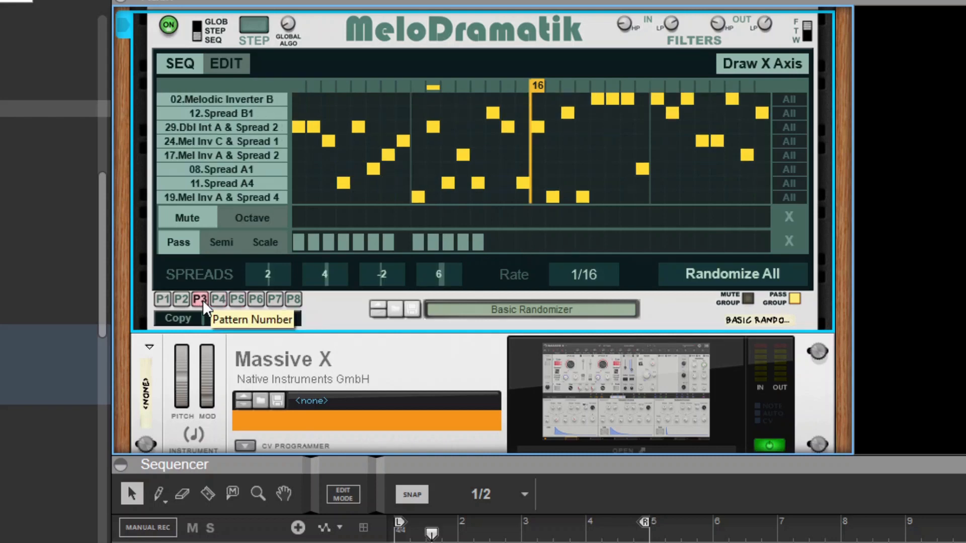
pyautogui.click(182, 299)
pyautogui.click(155, 297)
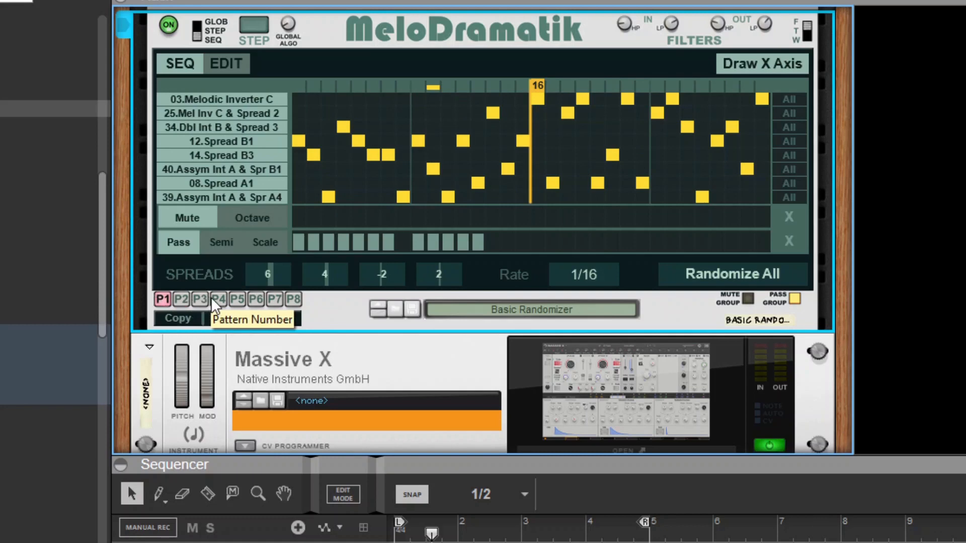
# In pattern P5, turn off Pass for steps 3, 4, 11 and 12, randomize it again, and play it
pyautogui.click(234, 298)
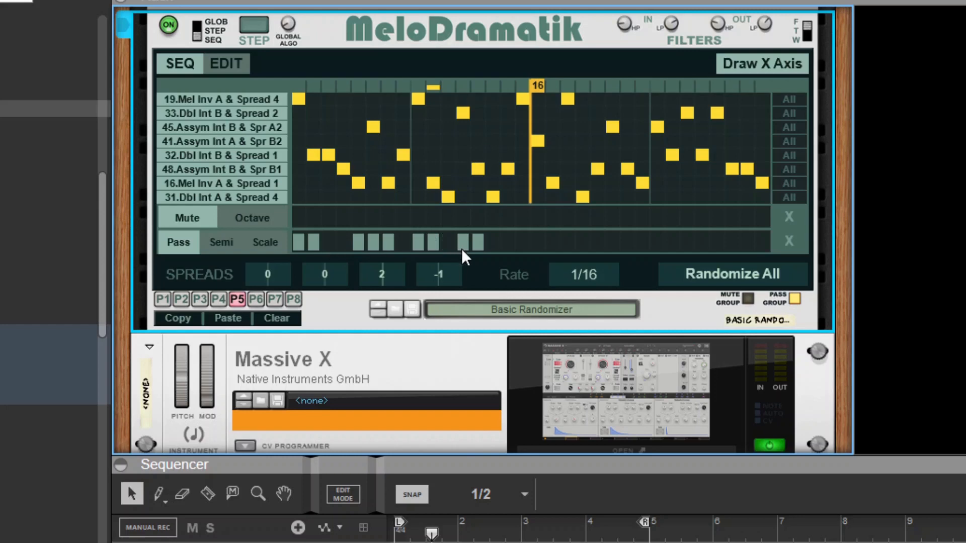
pyautogui.click(724, 272)
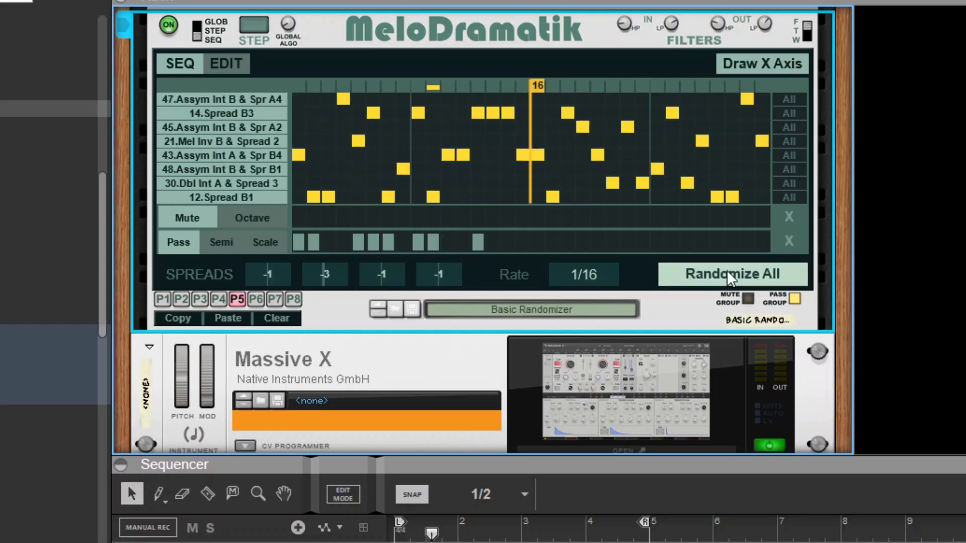
pyautogui.click(727, 273)
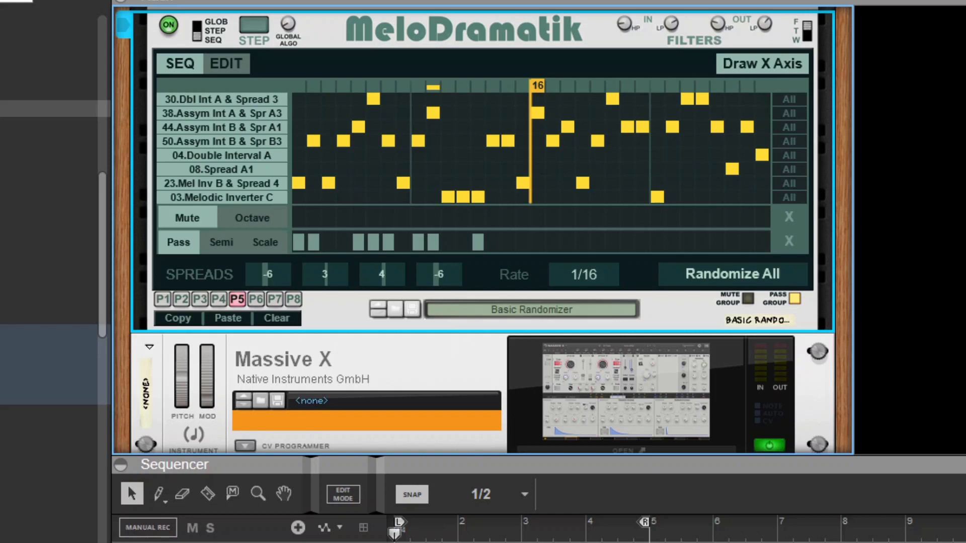
pyautogui.press('space')
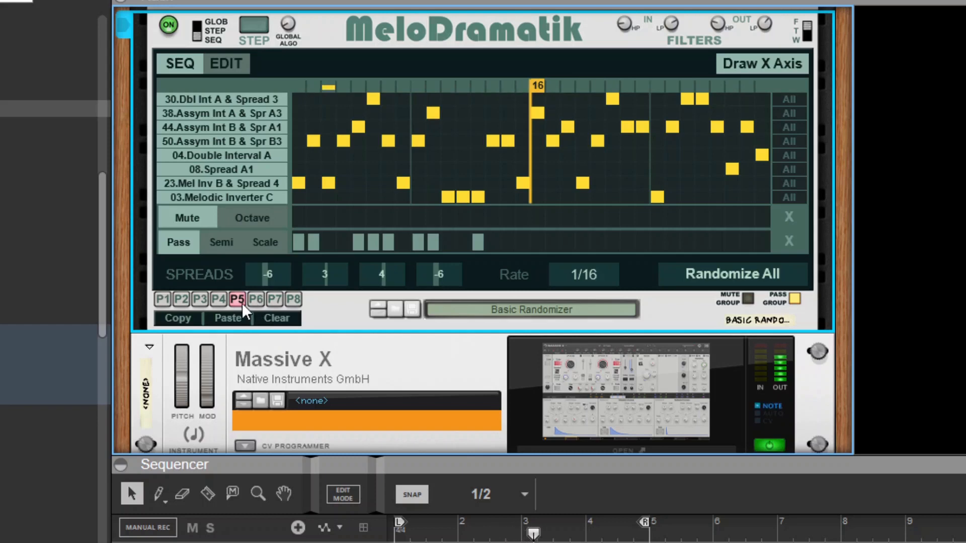
# Copy pattern P5 into P6 and randomize P6 twice
pyautogui.click(179, 317)
pyautogui.click(256, 298)
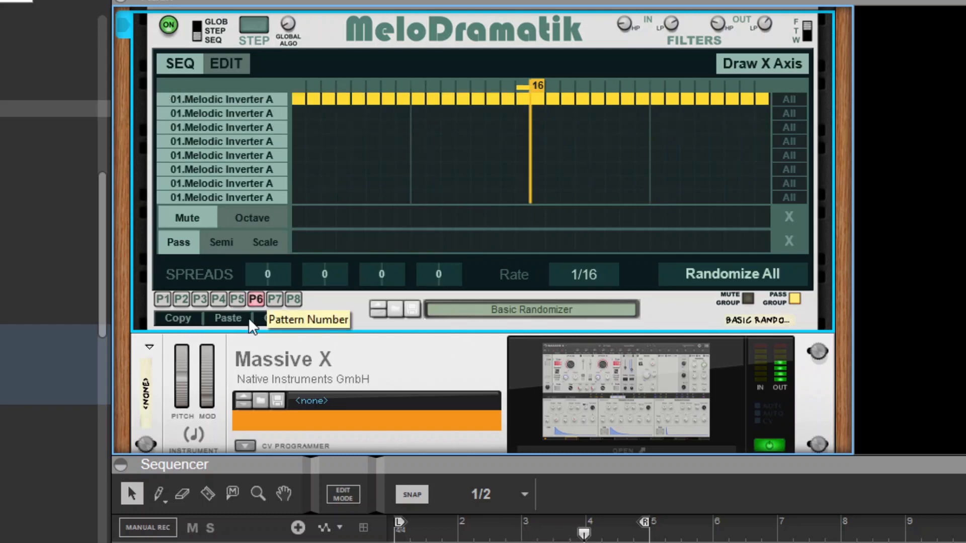
pyautogui.click(229, 318)
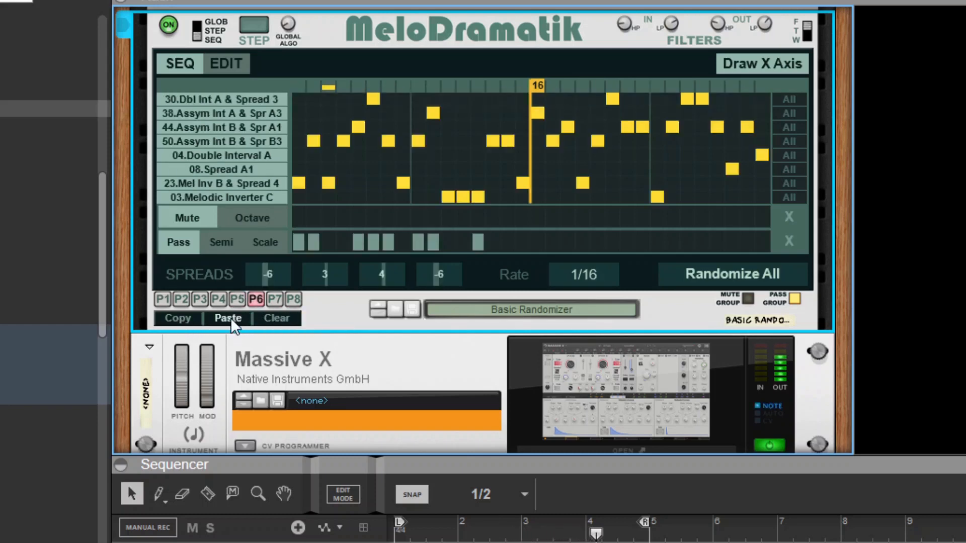
pyautogui.click(761, 274)
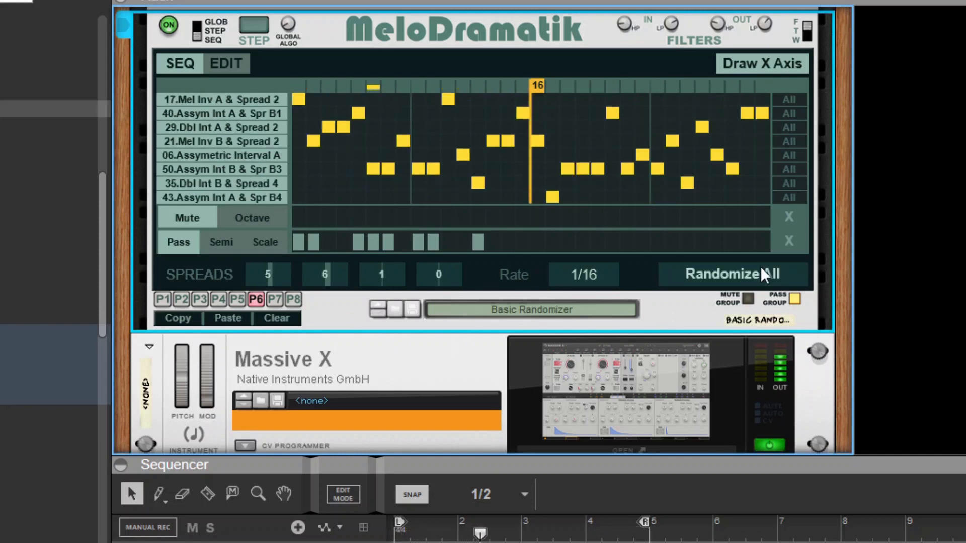
pyautogui.click(760, 274)
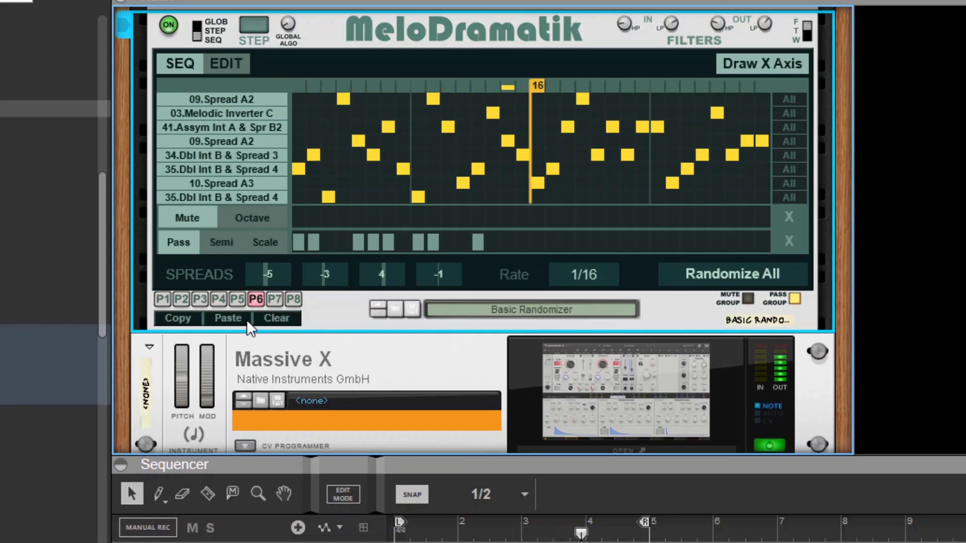
# Paste the P5 pattern into P7 and randomize it repeatedly during playback
pyautogui.click(274, 299)
pyautogui.click(232, 319)
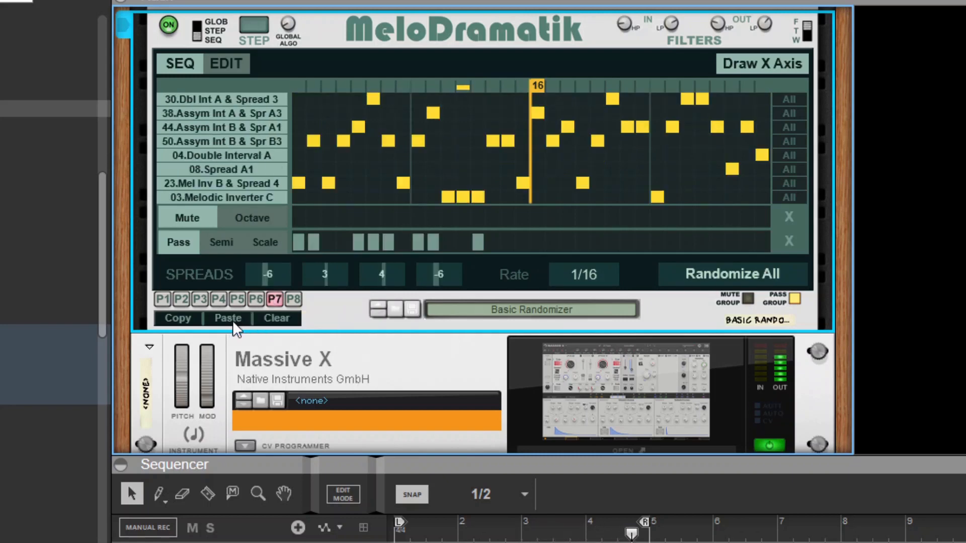
pyautogui.click(746, 273)
pyautogui.click(746, 271)
pyautogui.click(746, 272)
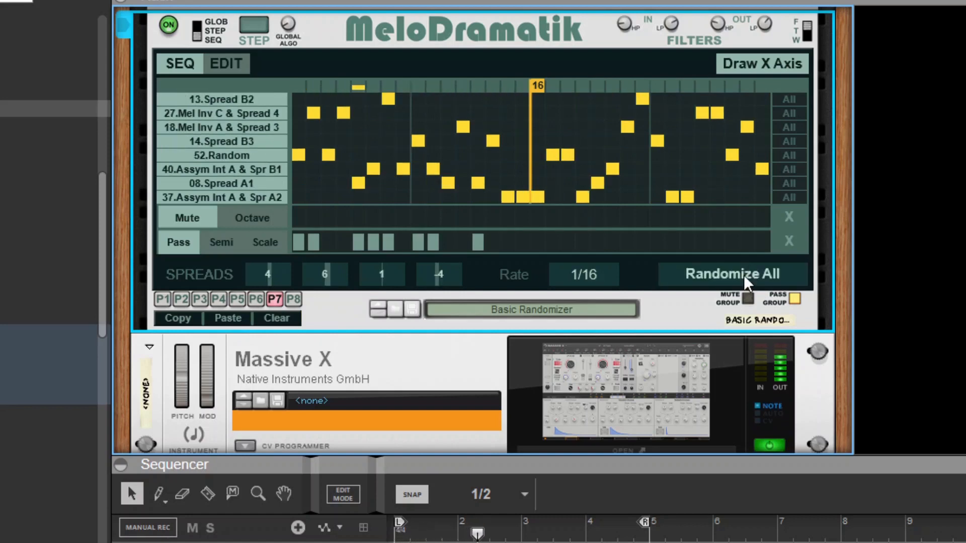
pyautogui.click(744, 275)
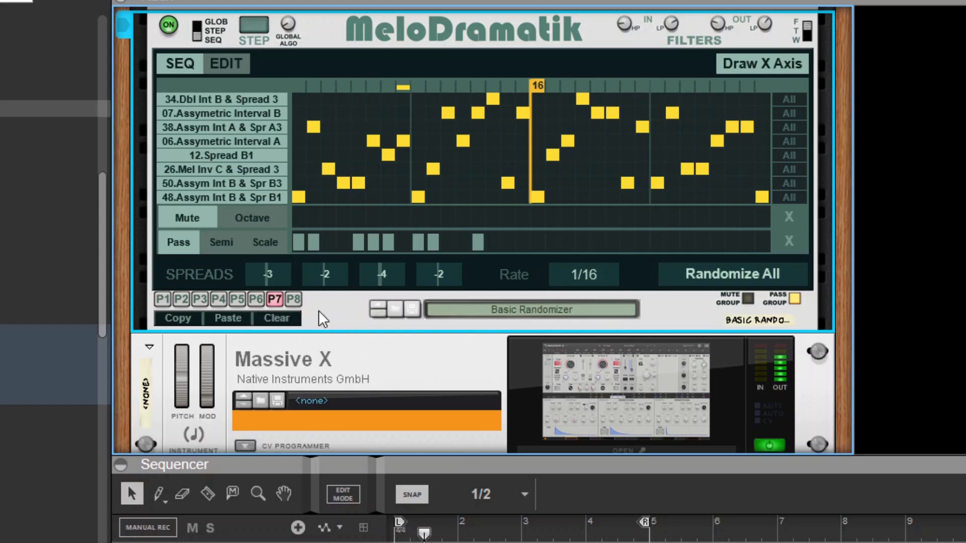
# Paste the P5 pattern into P8 and randomize it three times during playback
pyautogui.click(294, 302)
pyautogui.click(243, 317)
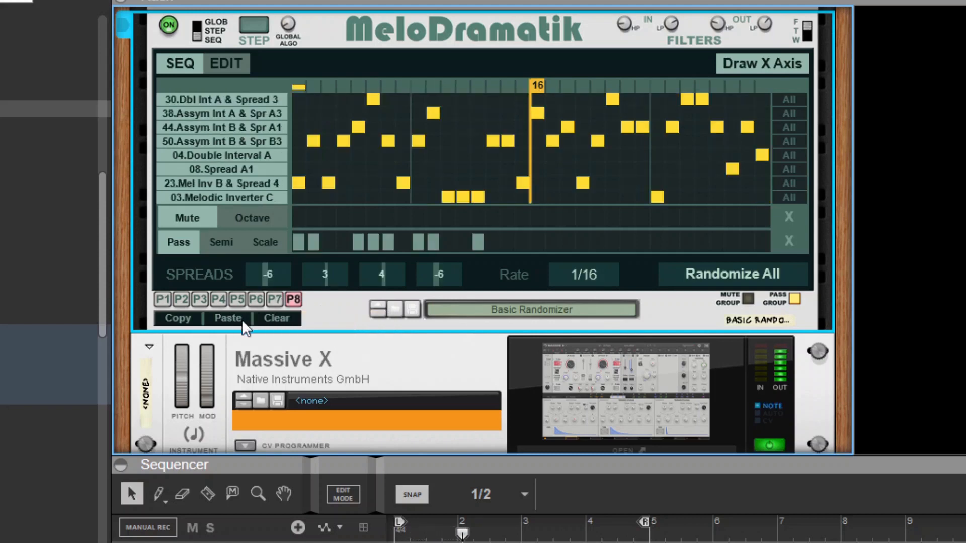
pyautogui.click(698, 275)
pyautogui.click(698, 274)
pyautogui.click(698, 274)
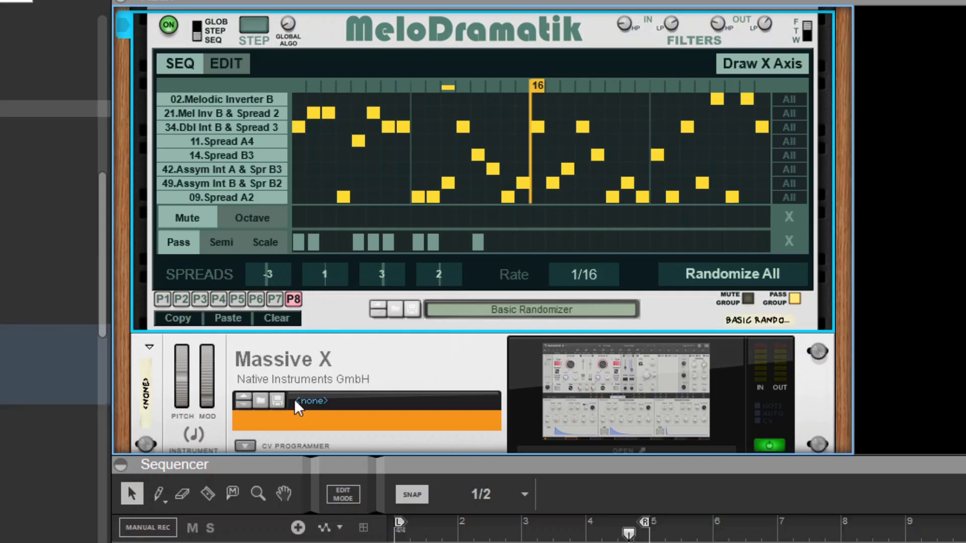
# Audition patterns P1 to P3 while sweeping MeloDramatik's output low-pass filter down to about D2 and back up
pyautogui.click(162, 299)
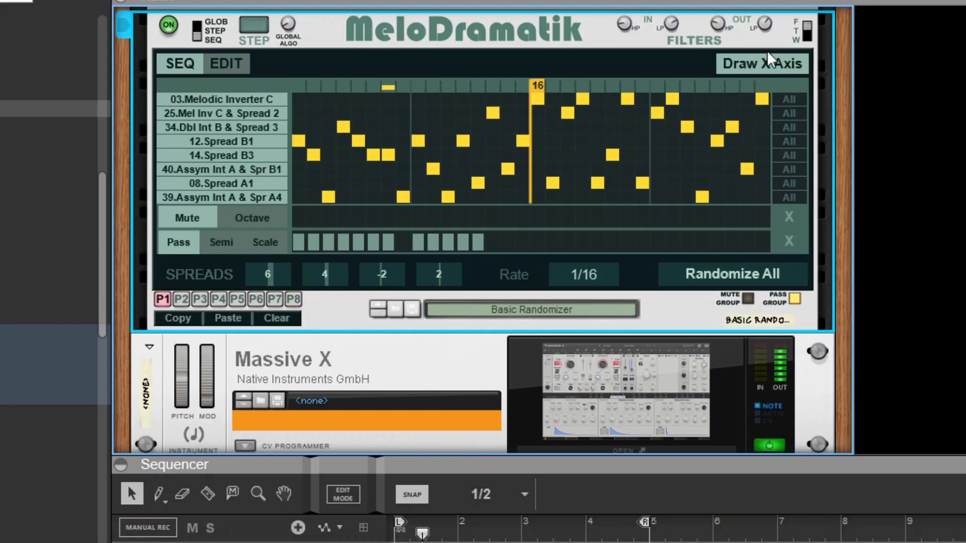
pyautogui.moveTo(769, 20); pyautogui.dragTo(770, 83)
pyautogui.click(182, 300)
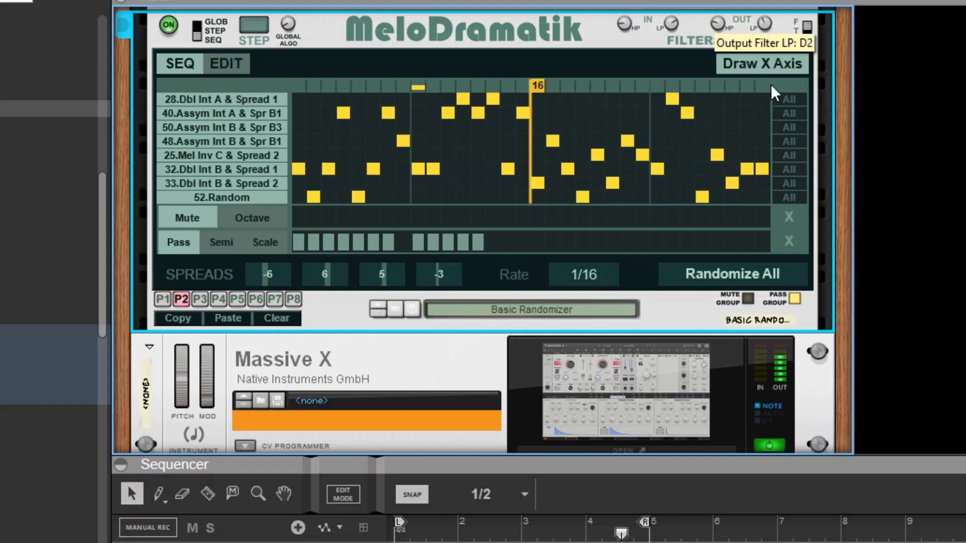
pyautogui.click(199, 298)
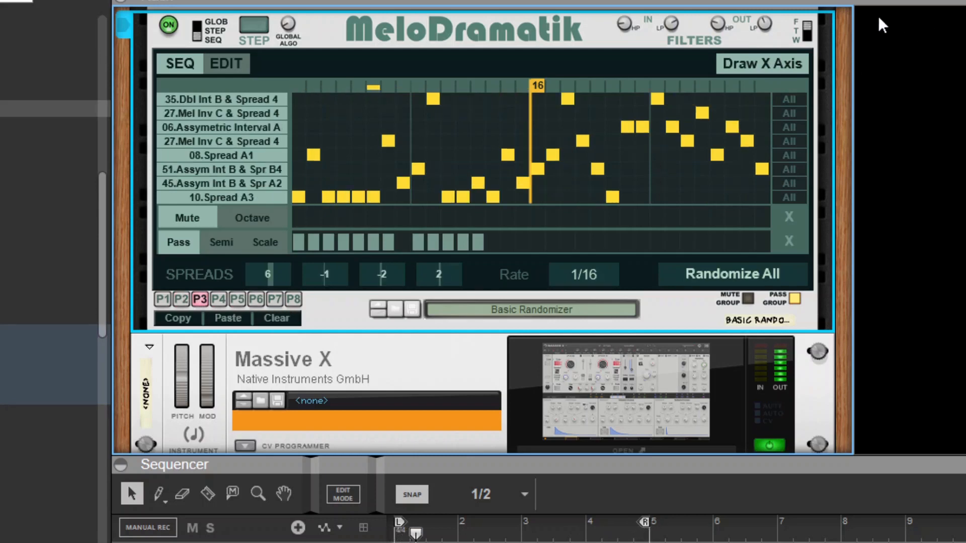
pyautogui.moveTo(760, 23)
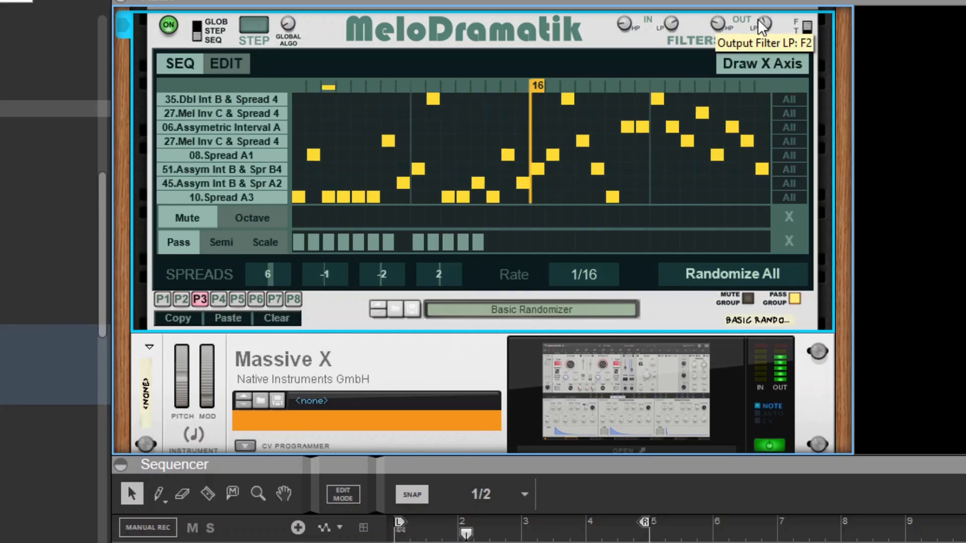
pyautogui.moveTo(757, 19); pyautogui.dragTo(731, 0)
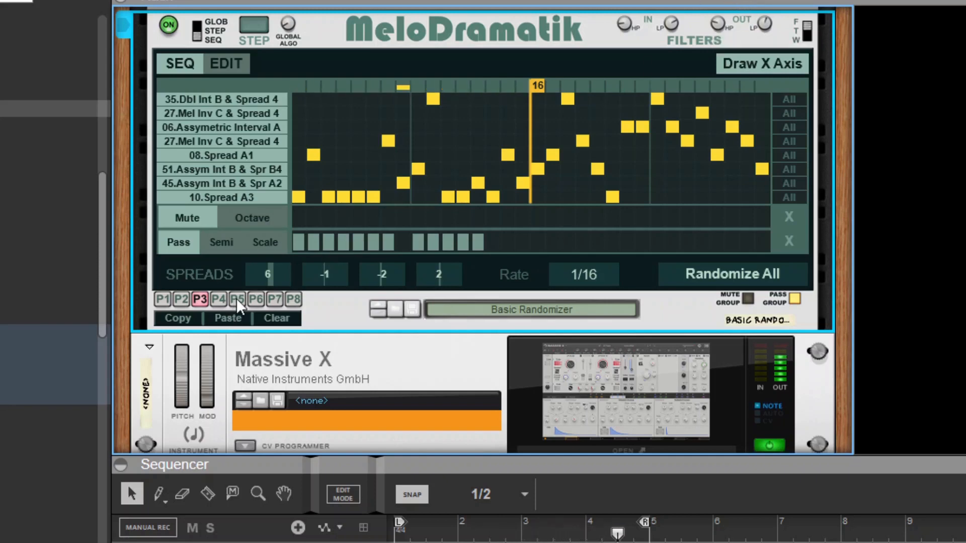
# Audition pattern P4 with the output high-pass filter raised, and pattern P5 while adjusting the output low-pass filter
pyautogui.click(216, 300)
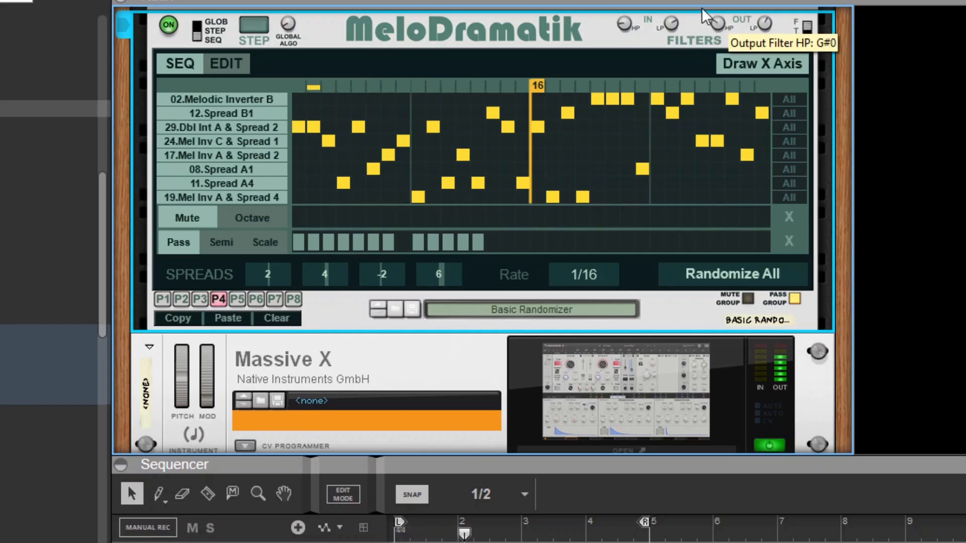
pyautogui.moveTo(702, 9); pyautogui.dragTo(696, 1)
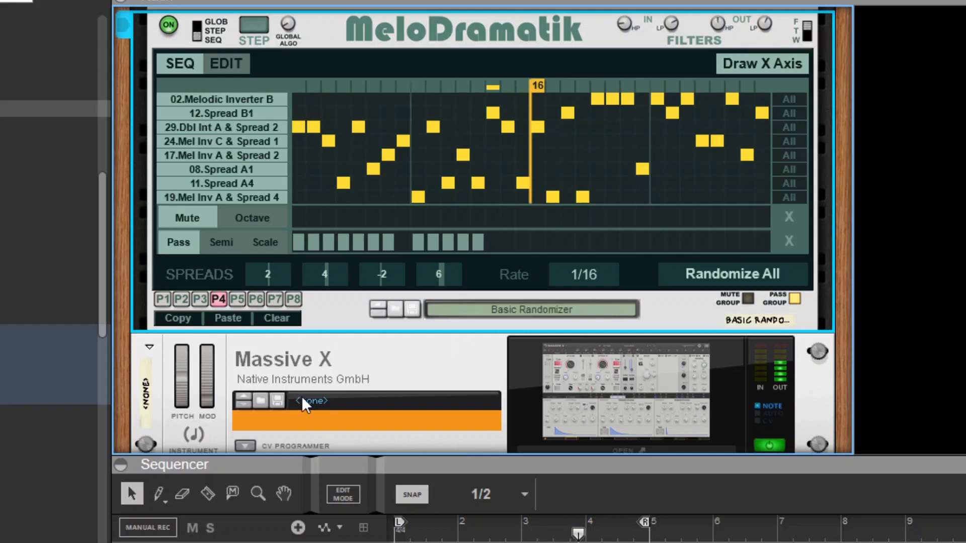
pyautogui.click(234, 299)
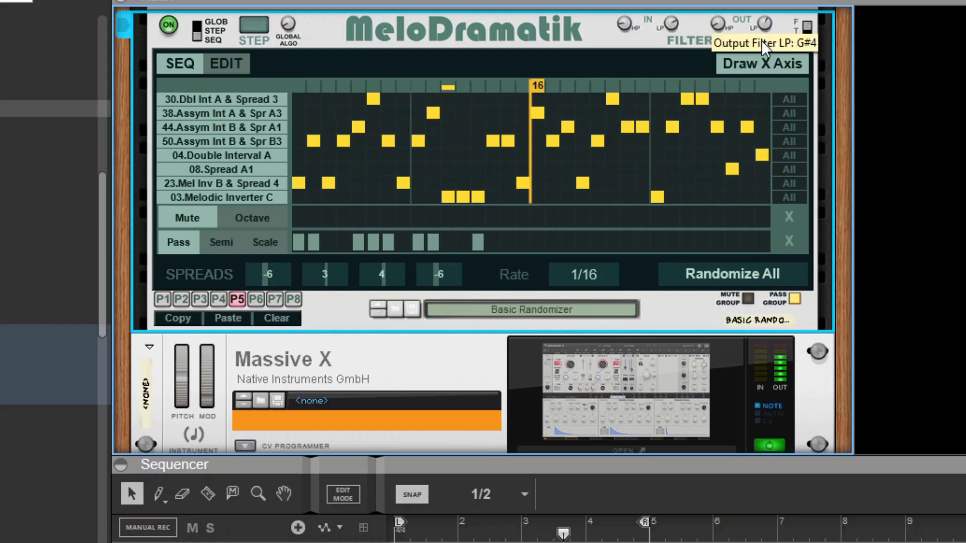
pyautogui.moveTo(762, 41)
pyautogui.mouseDown()
pyautogui.moveTo(758, 61)
pyautogui.moveTo(752, 40)
pyautogui.mouseUp()
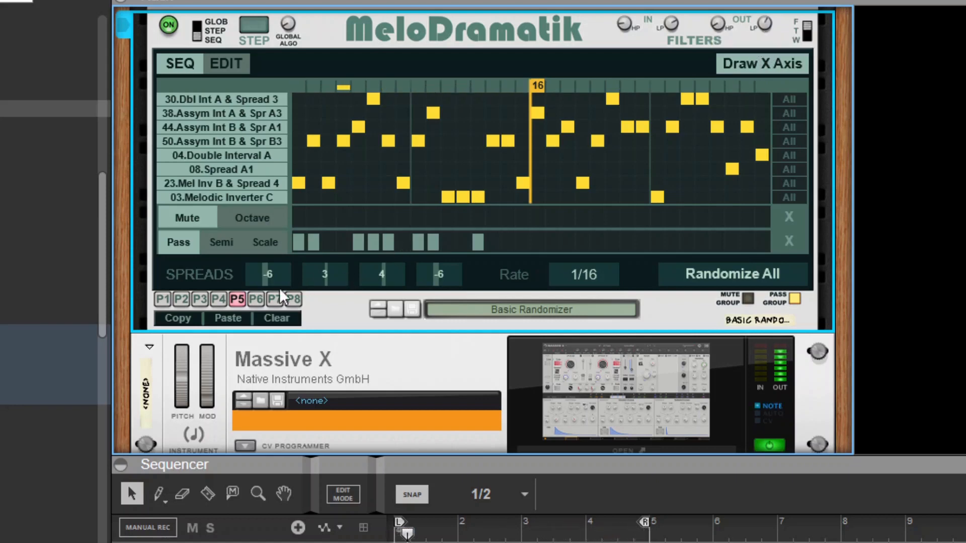
# Lower the output low-pass filter to about F3 on pattern P6, and play patterns P7 and P8 while adjusting it
pyautogui.click(255, 298)
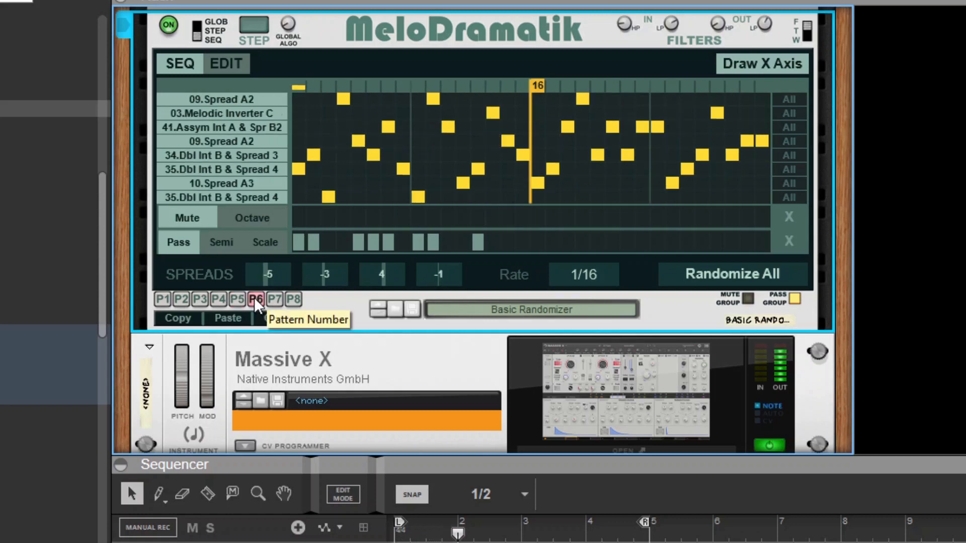
pyautogui.moveTo(764, 23); pyautogui.dragTo(762, 47)
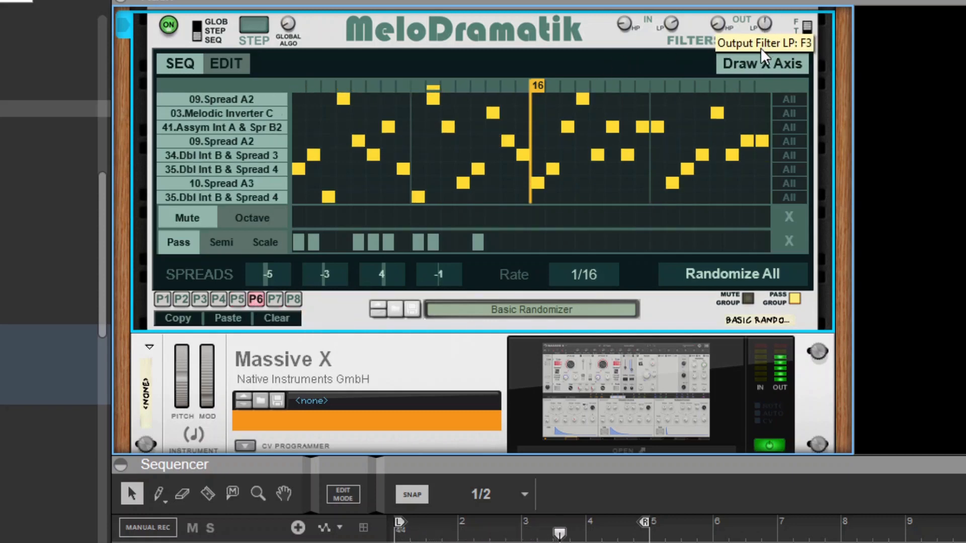
pyautogui.click(276, 299)
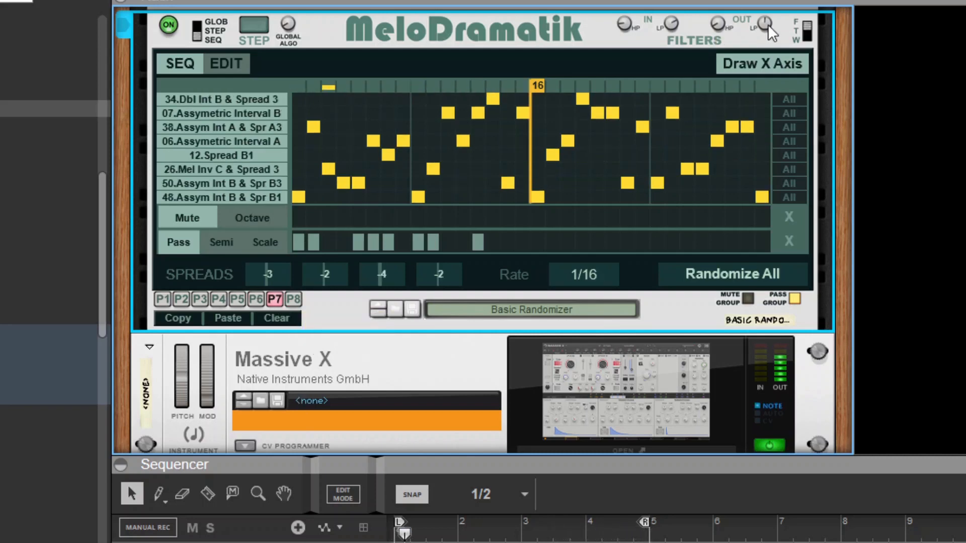
pyautogui.moveTo(767, 24)
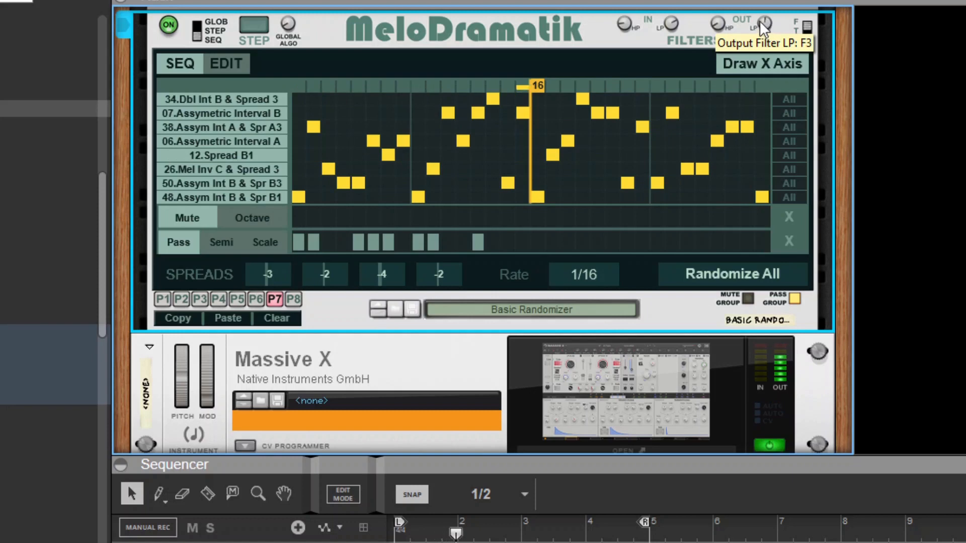
pyautogui.click(294, 299)
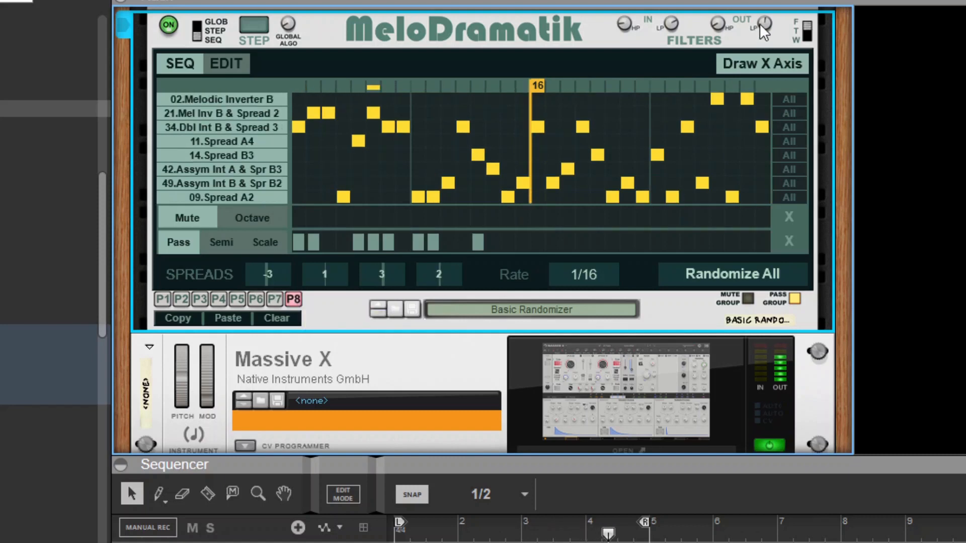
pyautogui.moveTo(759, 23)
pyautogui.mouseDown()
pyautogui.moveTo(741, 0)
pyautogui.moveTo(744, 31)
pyautogui.mouseUp()
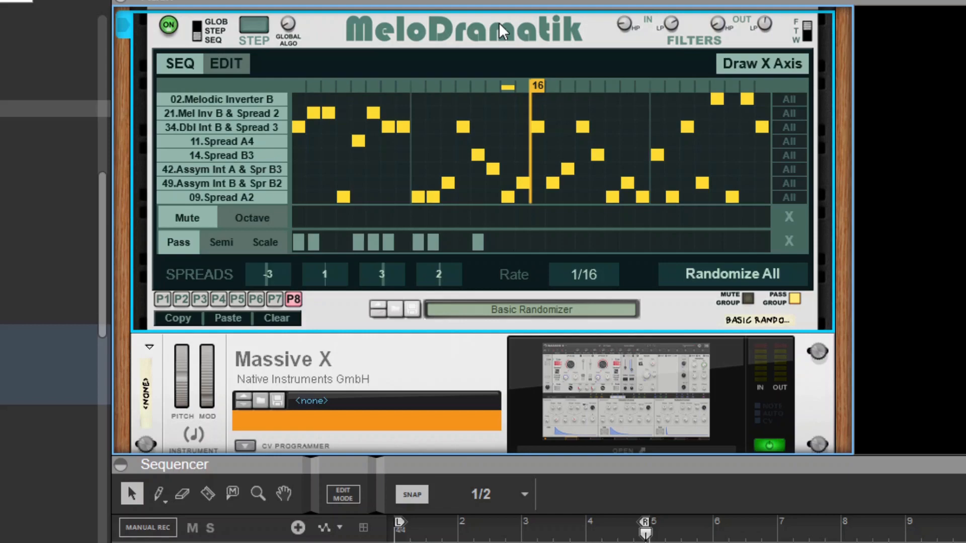
# Bring the PolyStep Sequencer above MeloDramatik into view in the rack
pyautogui.scroll(8, 499, 24)
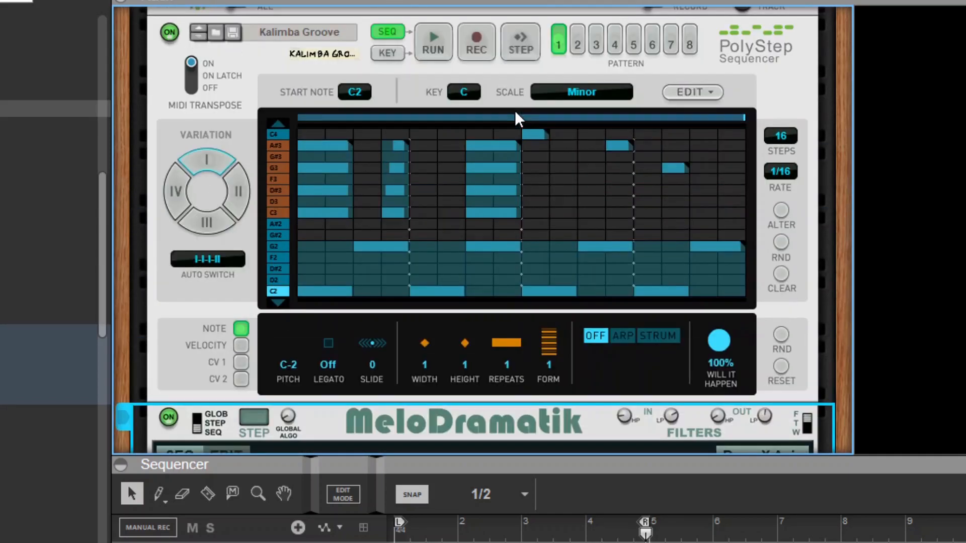